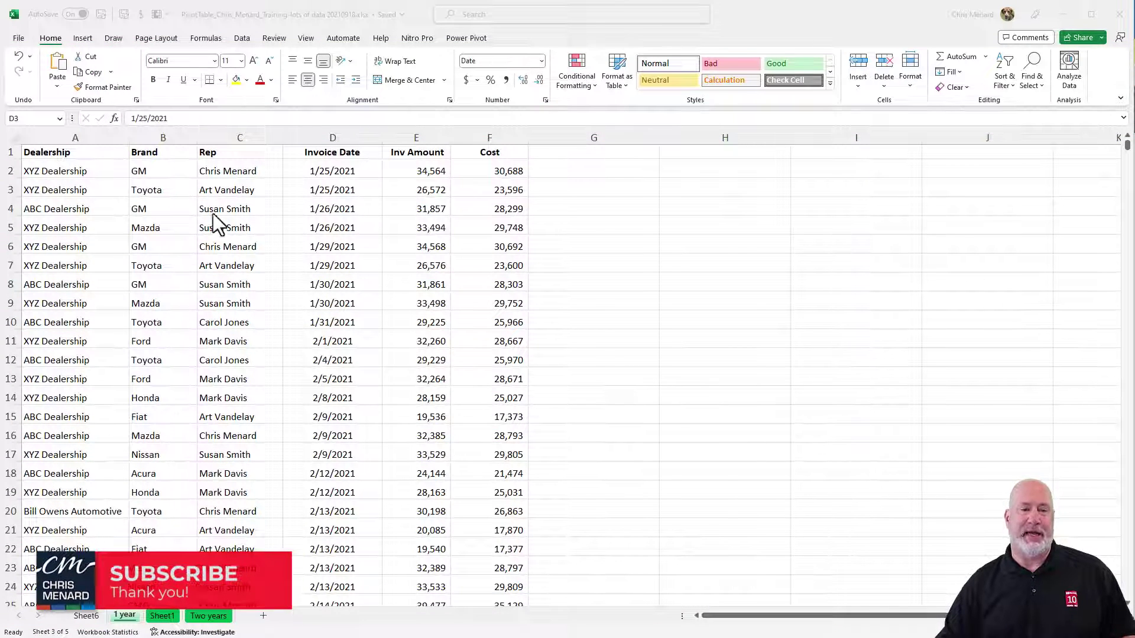
Step: Convert the invoice data on the 1 year sheet into a table with a header row and apply the green banded style
click(248, 170)
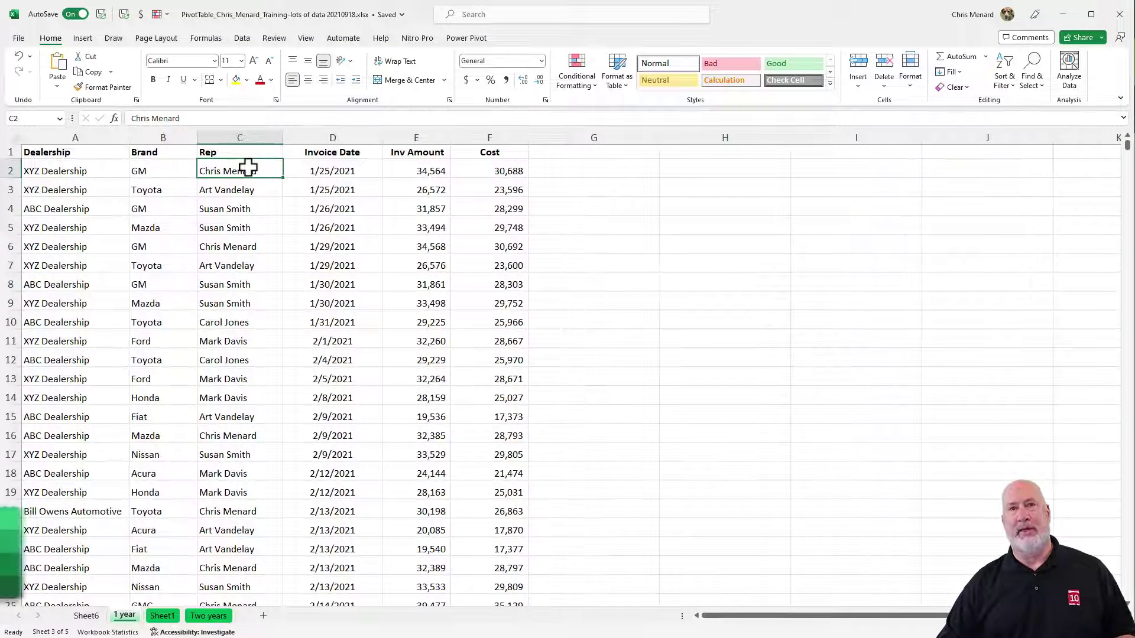
key(ctrl+t)
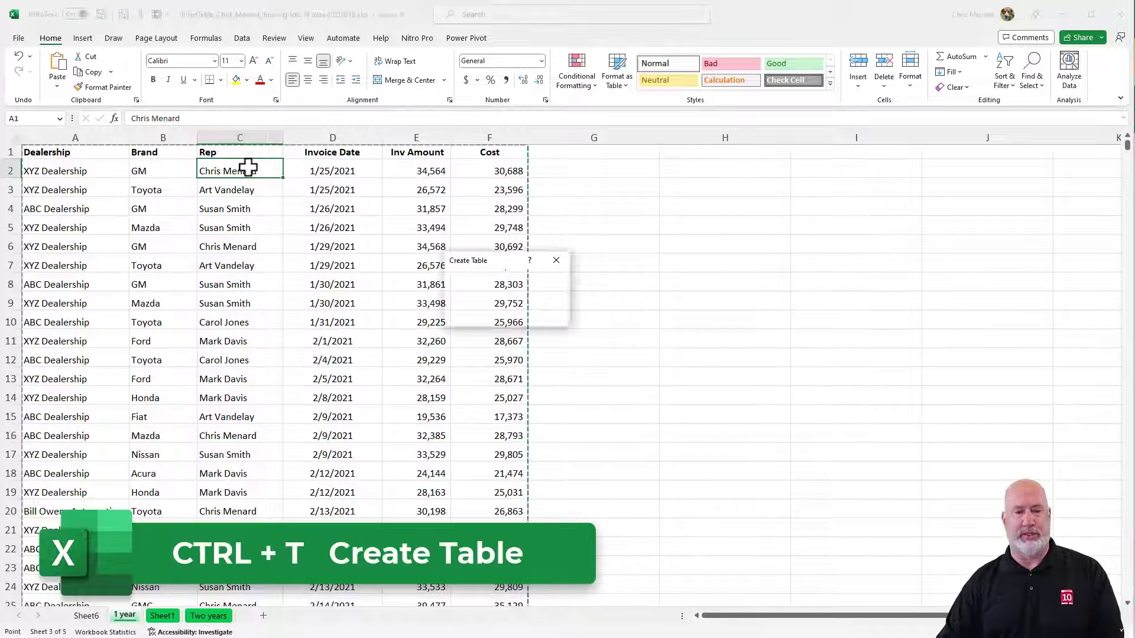
click(484, 313)
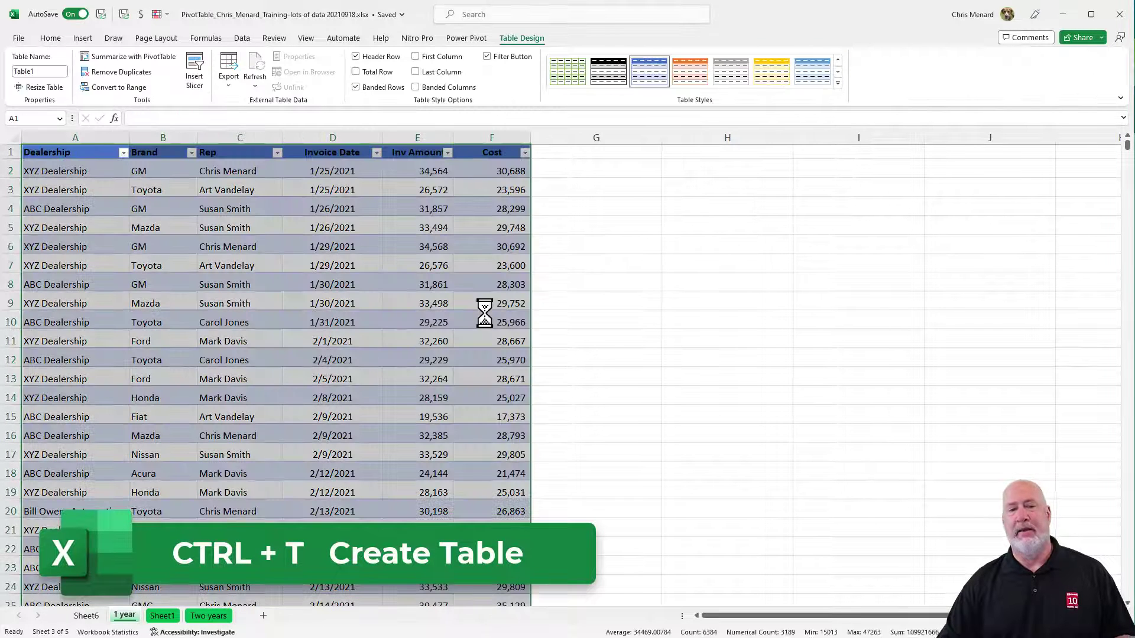
click(563, 76)
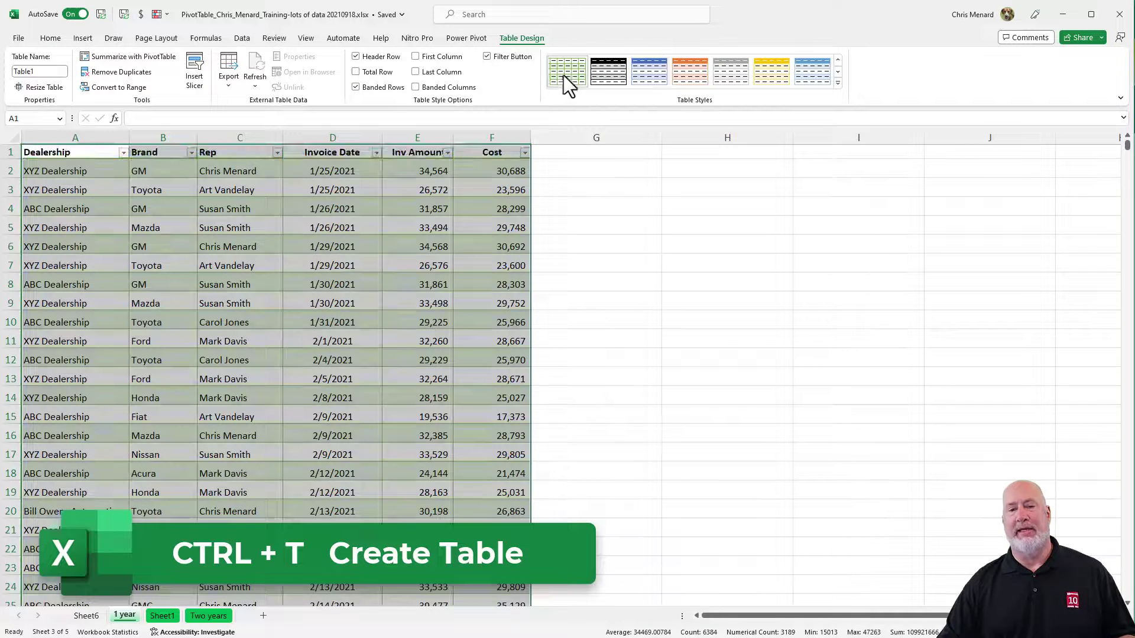
Step: Rename the table as Dealerships
click(54, 70)
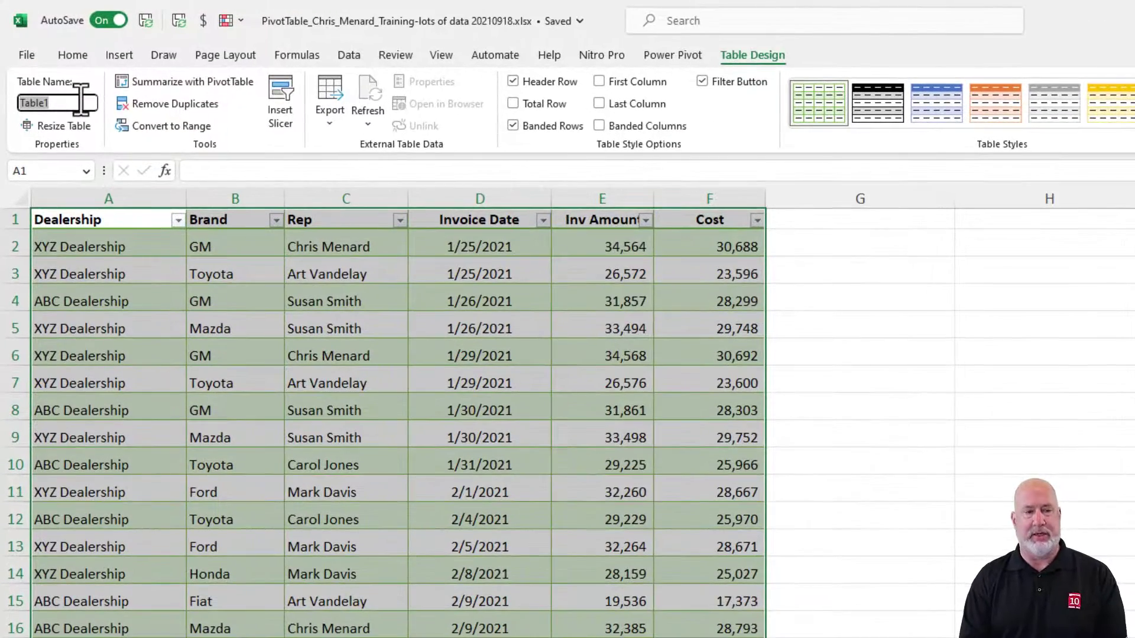
text(Deal)
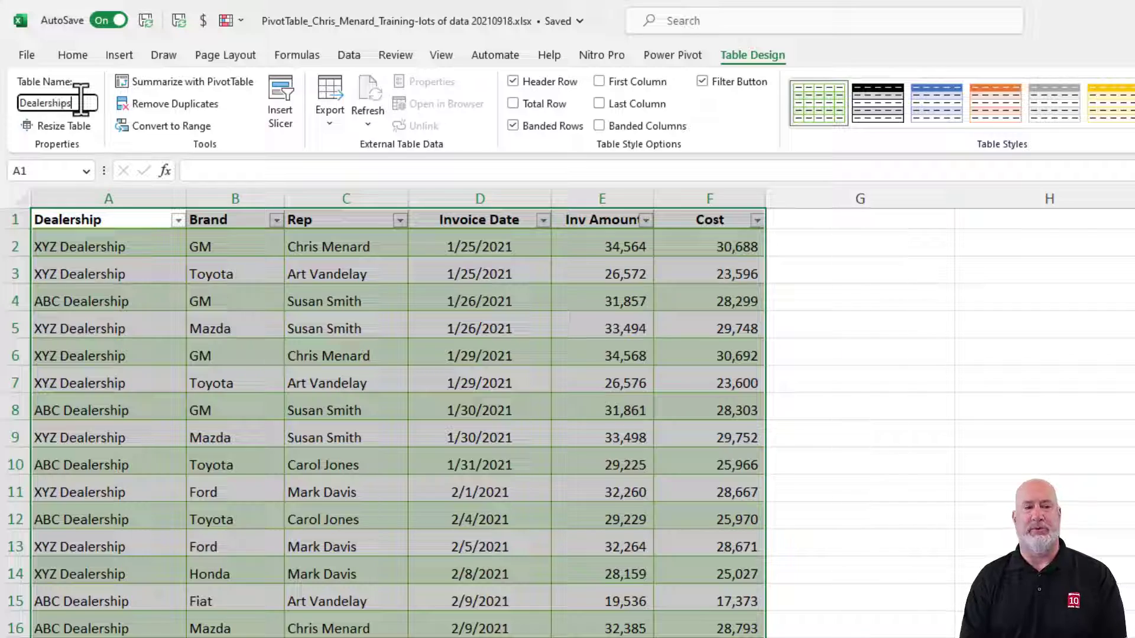
key(Return)
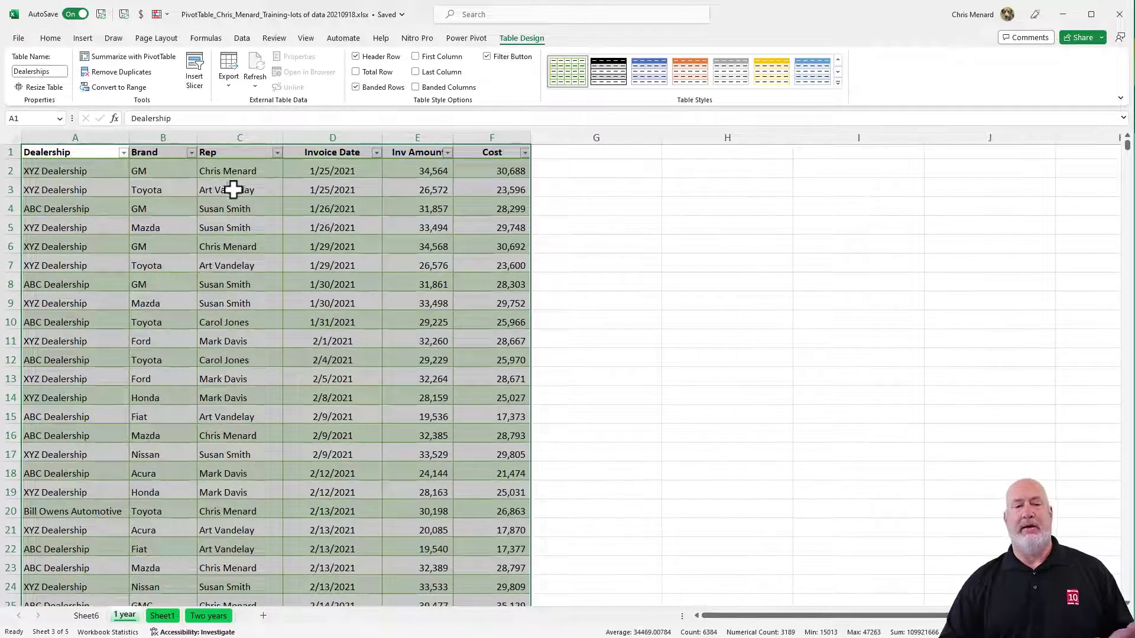
click(234, 189)
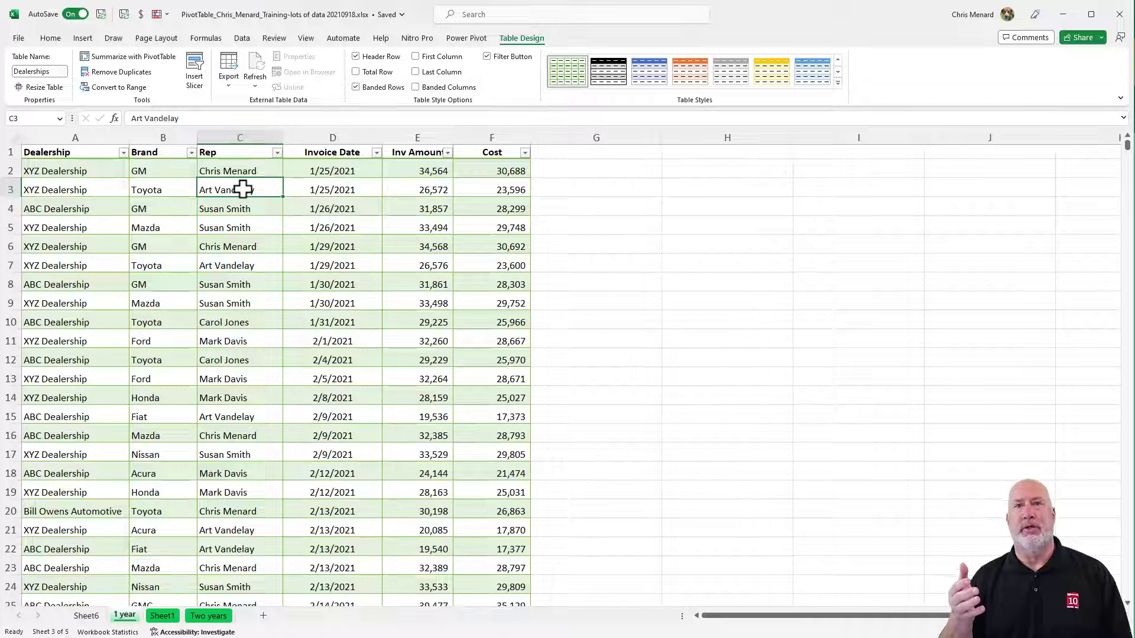
Step: Insert a PivotTable based on the Dealerships table in a new worksheet
click(241, 172)
click(83, 38)
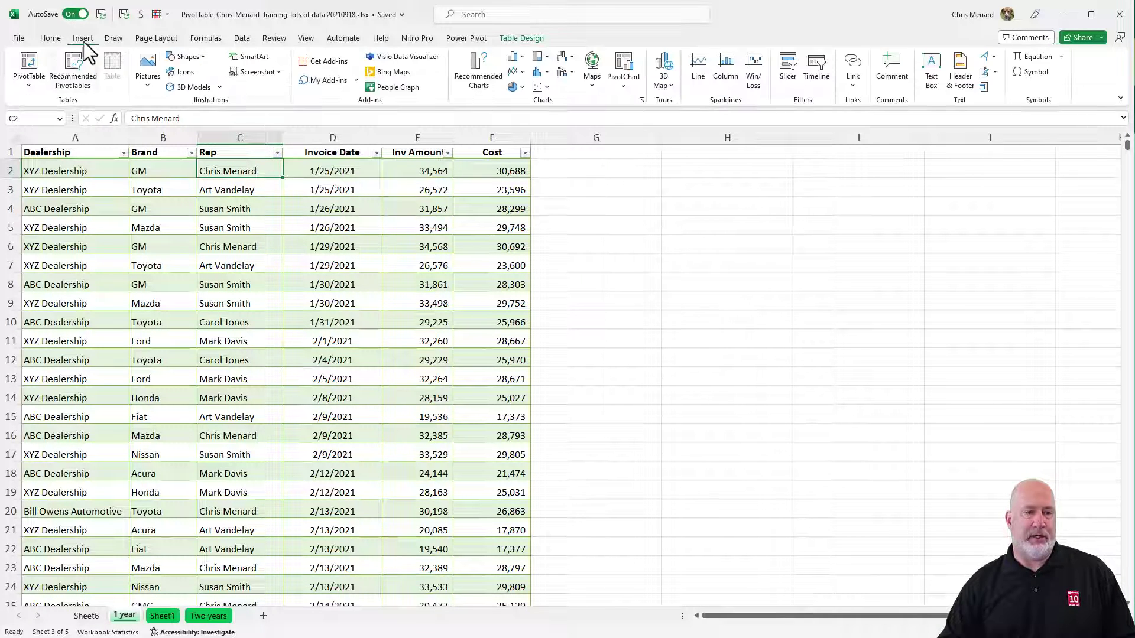
click(30, 65)
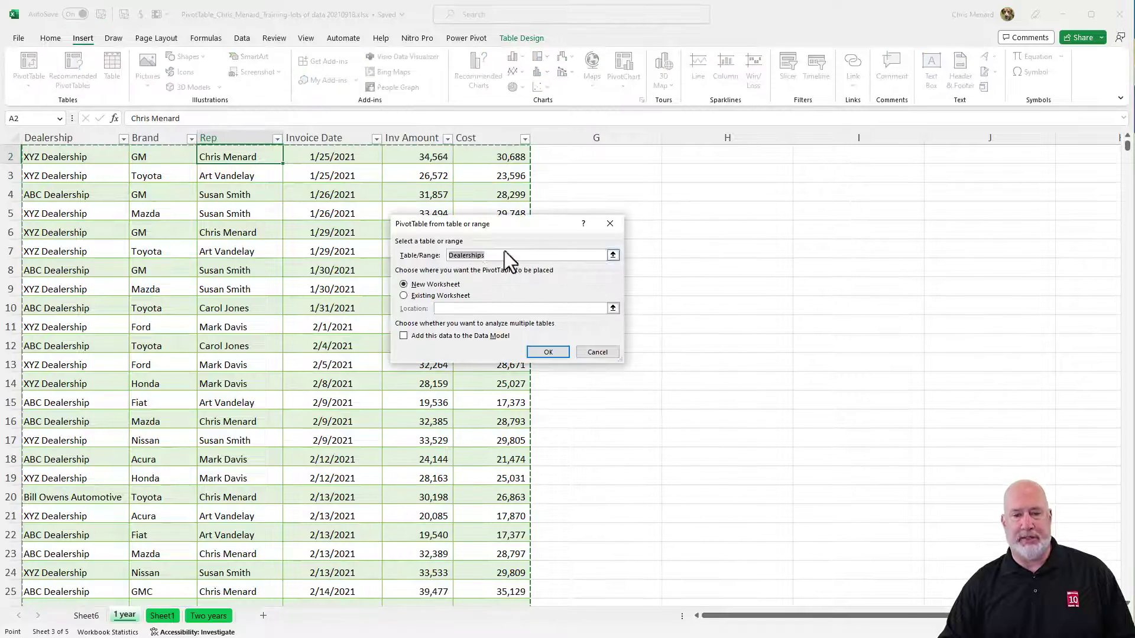
click(548, 352)
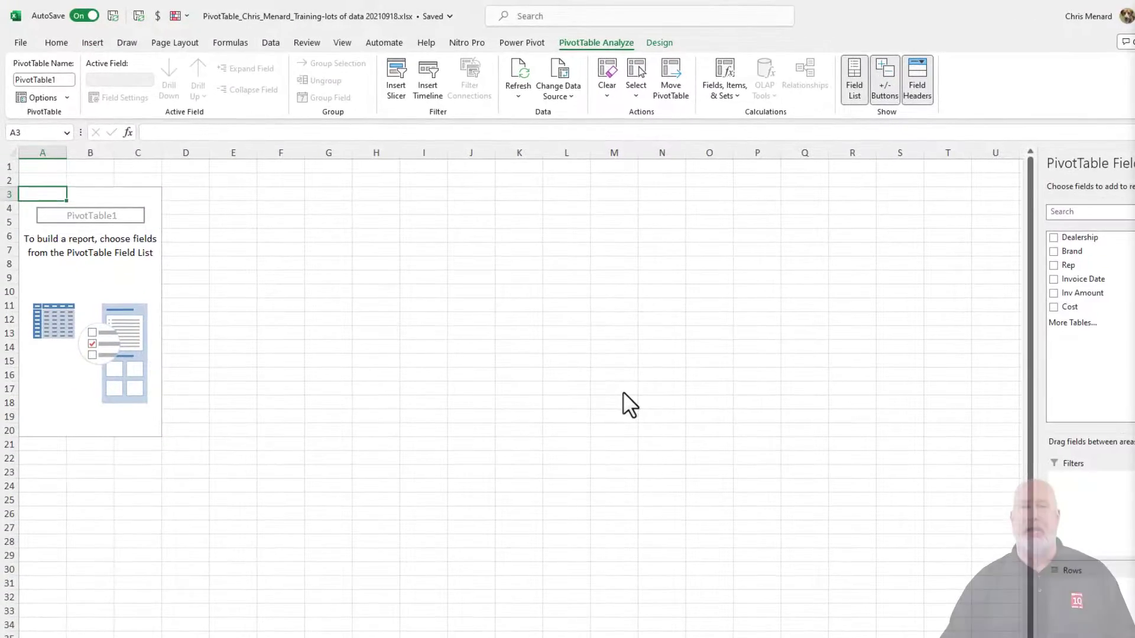
Step: Add Brand as the PivotTable's row field and Inv Amount as a summed value field
click(1086, 630)
click(1086, 630)
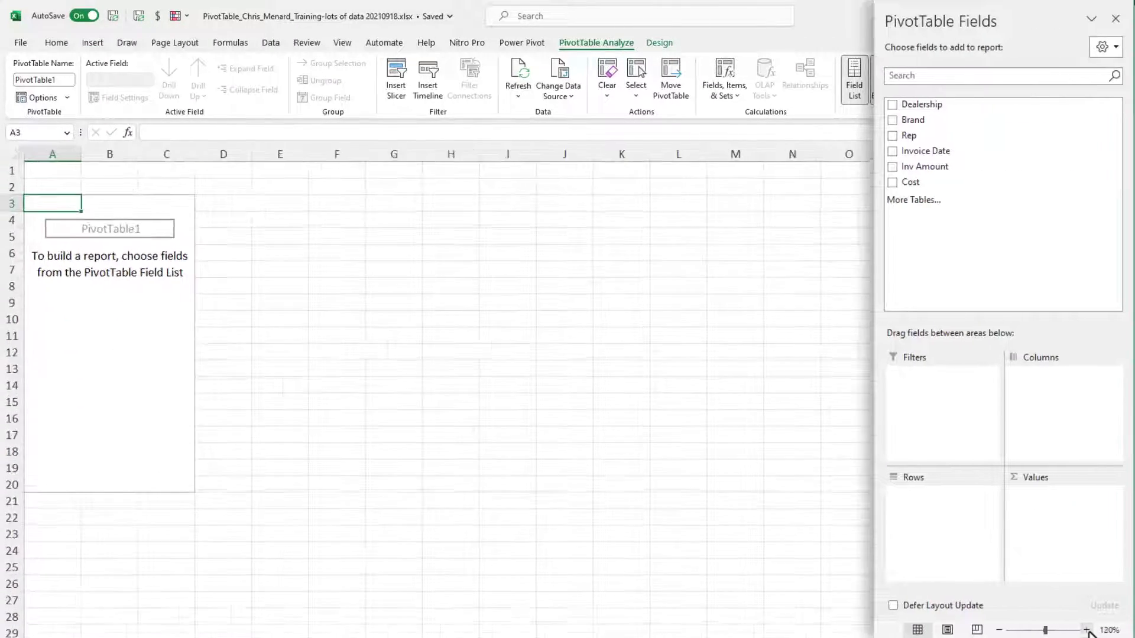
click(1087, 630)
click(1086, 630)
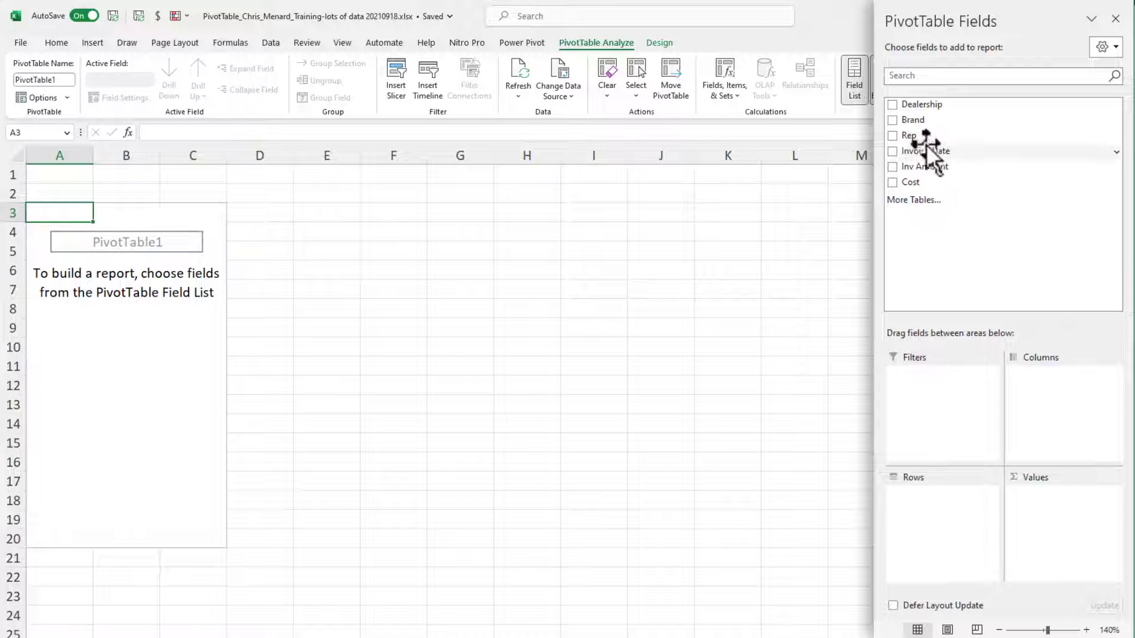
click(892, 120)
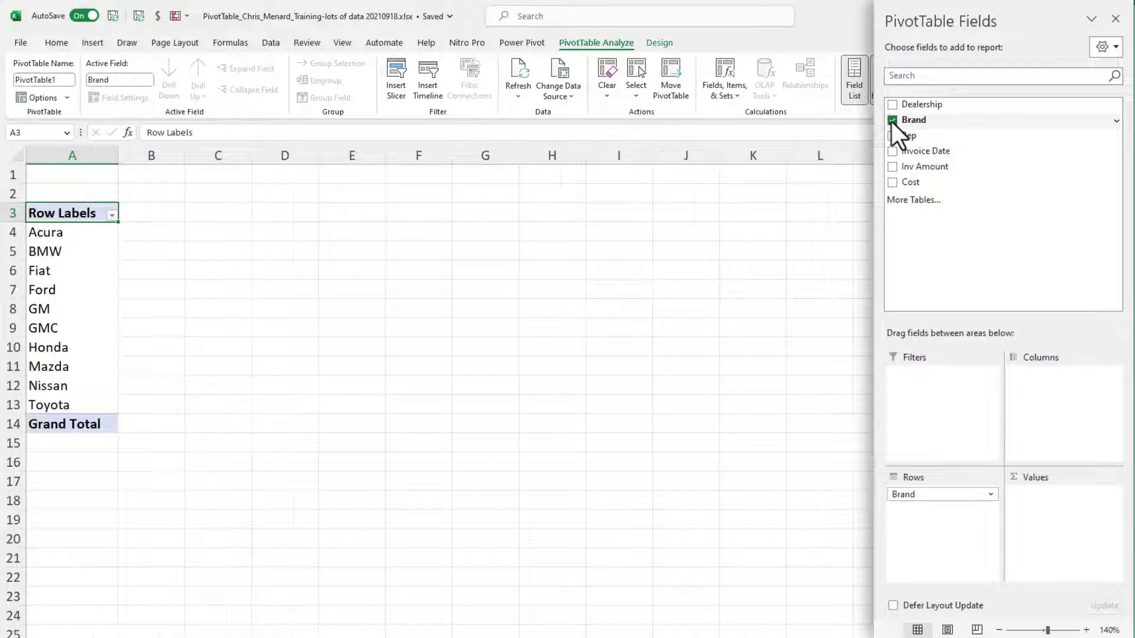
click(892, 167)
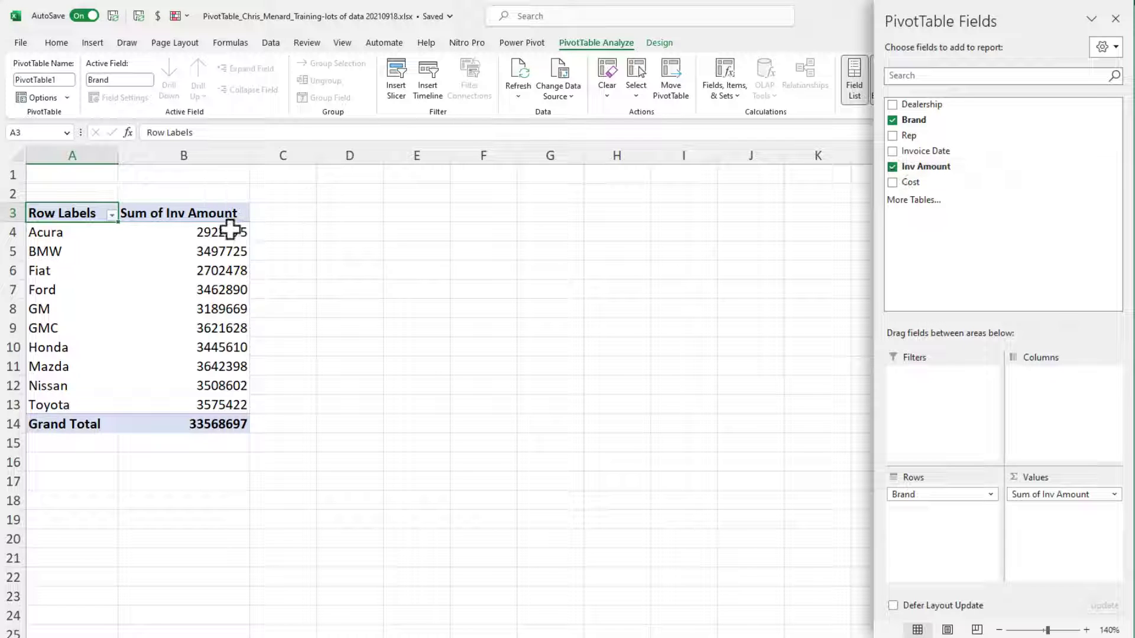
Step: Format the Sum of Inv Amount field as Number with 0 decimal places, a thousands separator and red parenthesized negatives
right_click(230, 231)
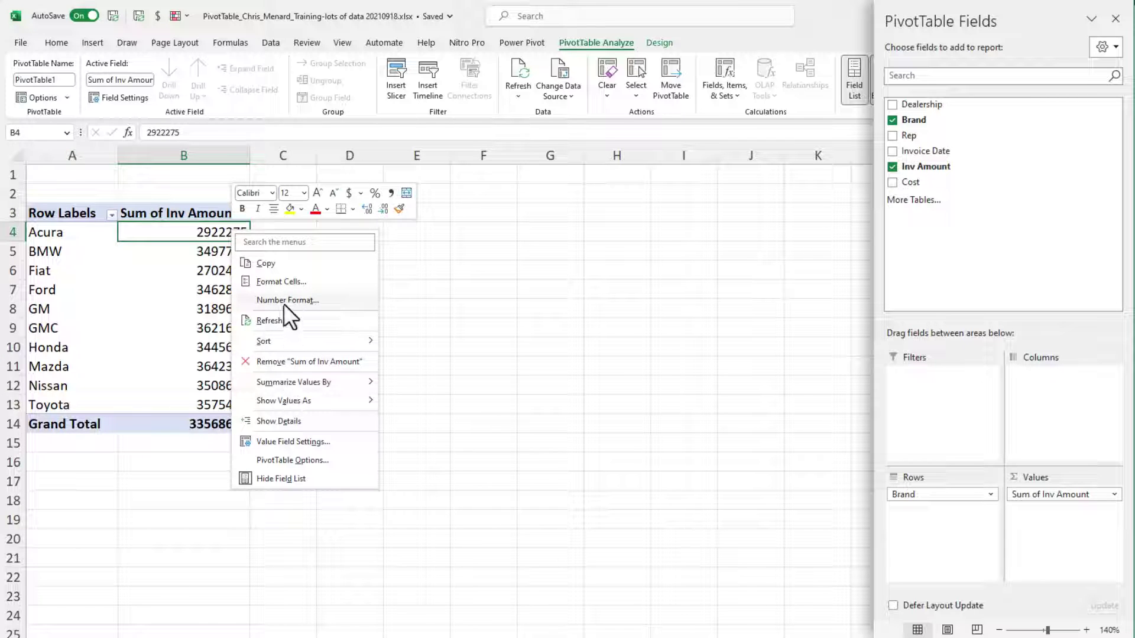
click(283, 302)
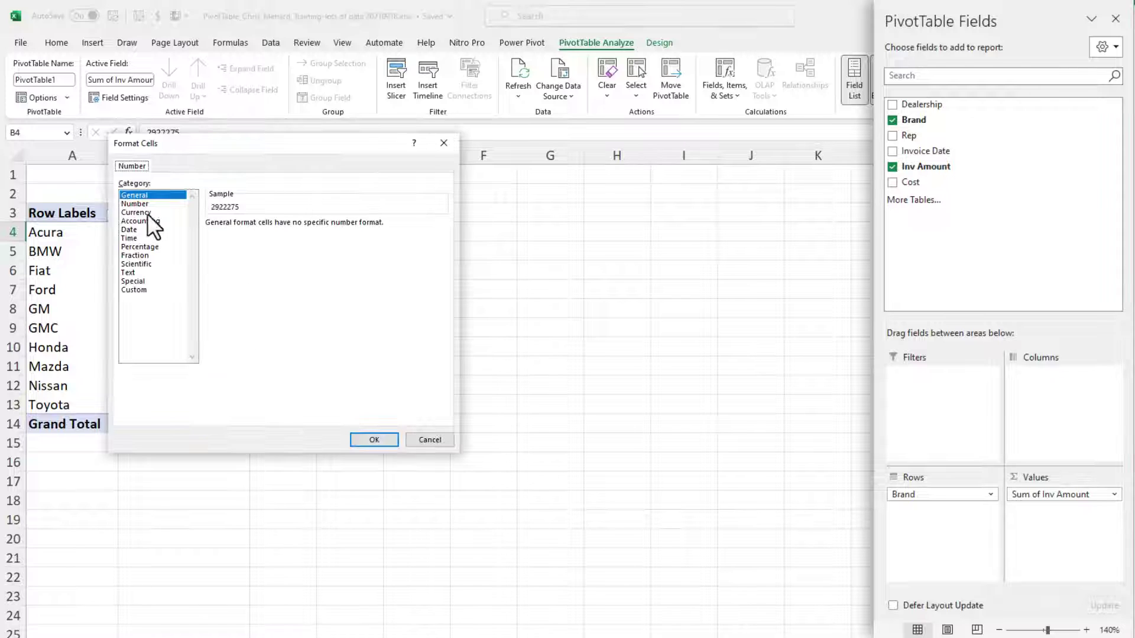
click(143, 203)
click(295, 227)
click(294, 227)
click(268, 240)
click(227, 292)
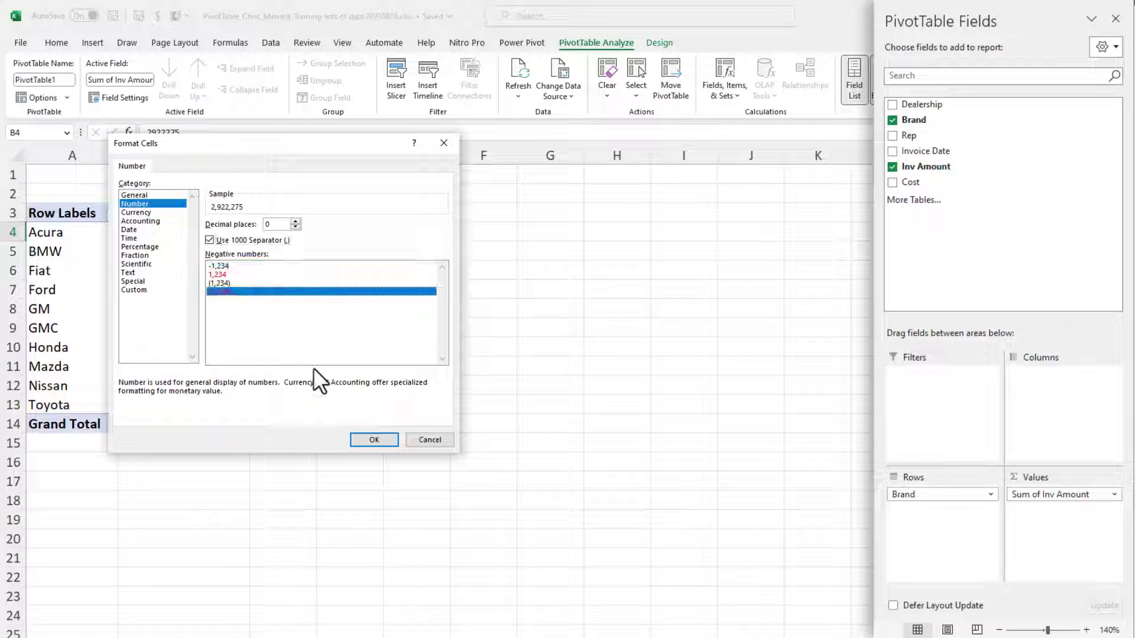
click(379, 432)
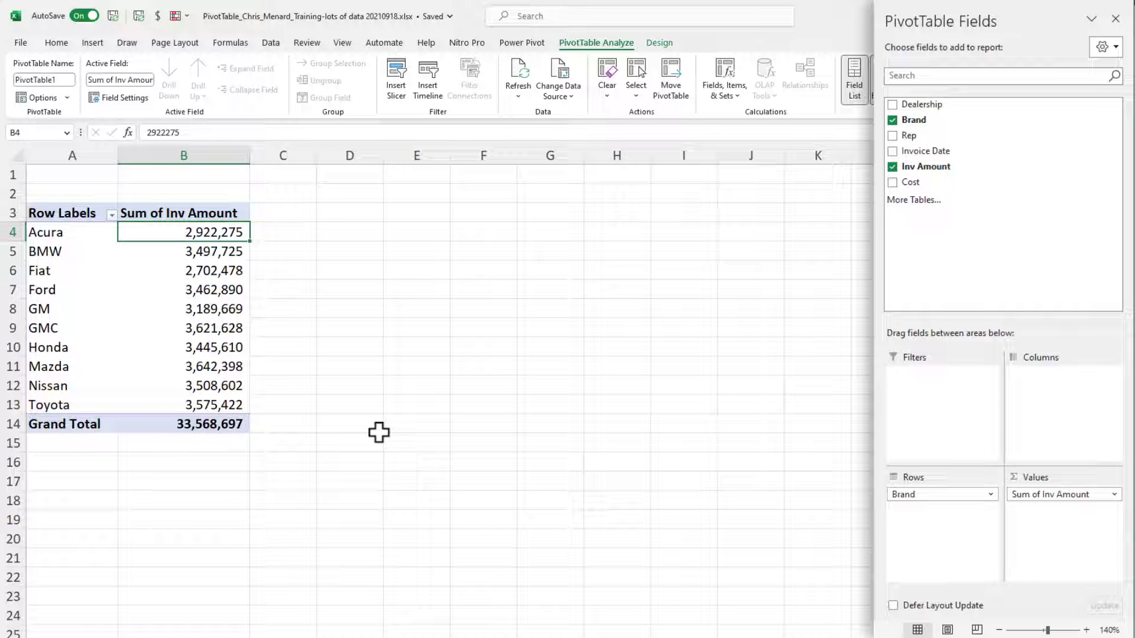
Step: Add Inv Amount to the values a second time and show that second column as % of Grand Total
drag(935, 168, 1059, 536)
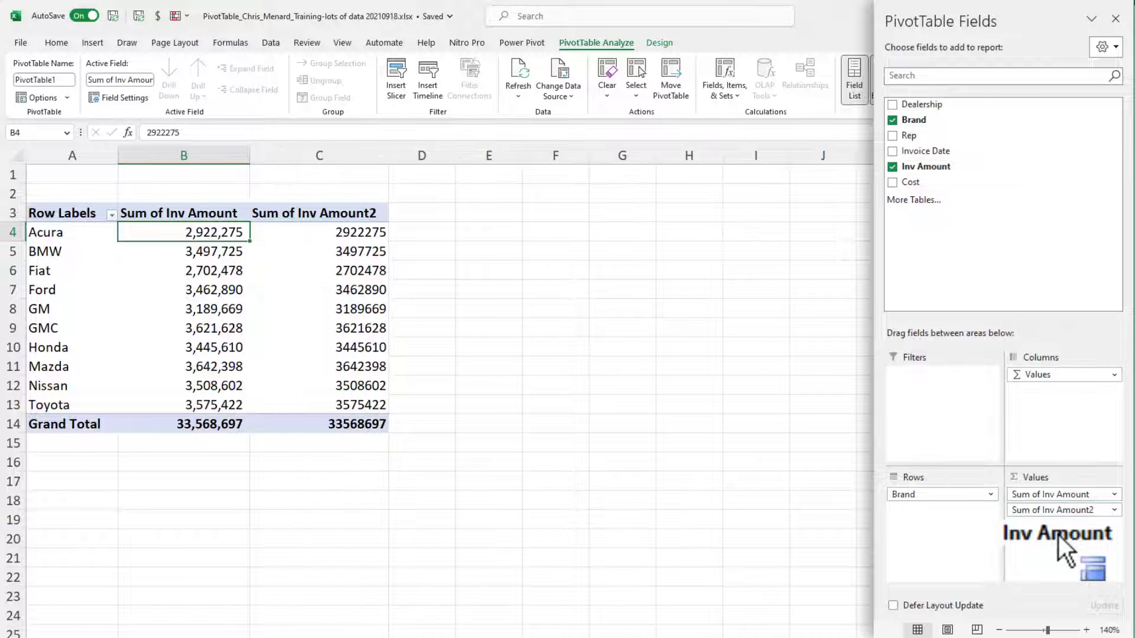
right_click(304, 217)
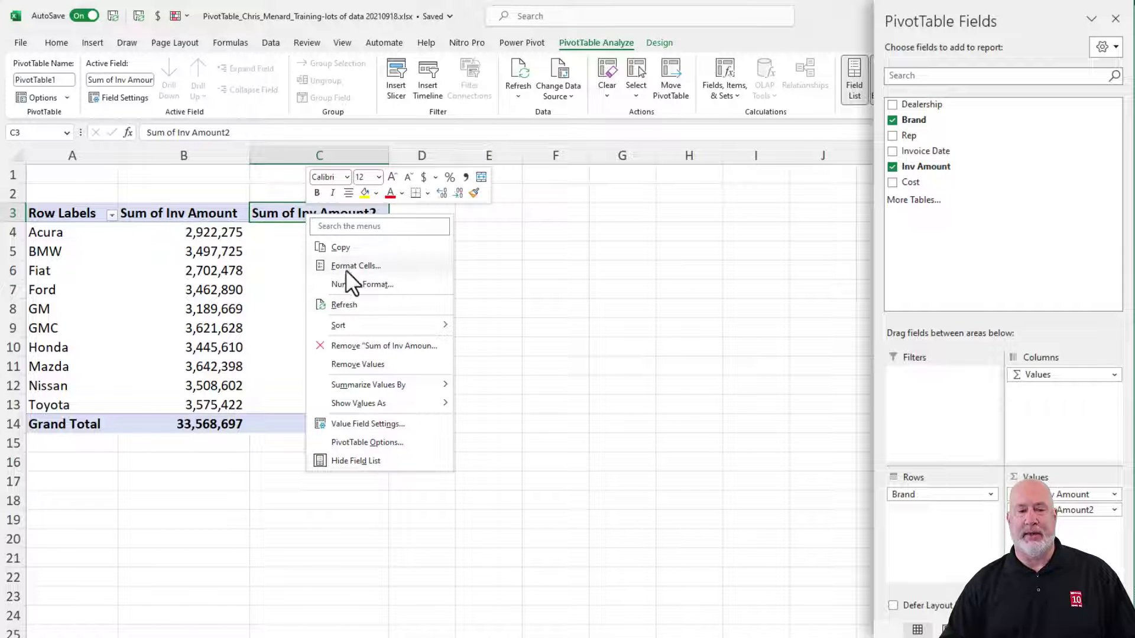
mouse_move(372, 406)
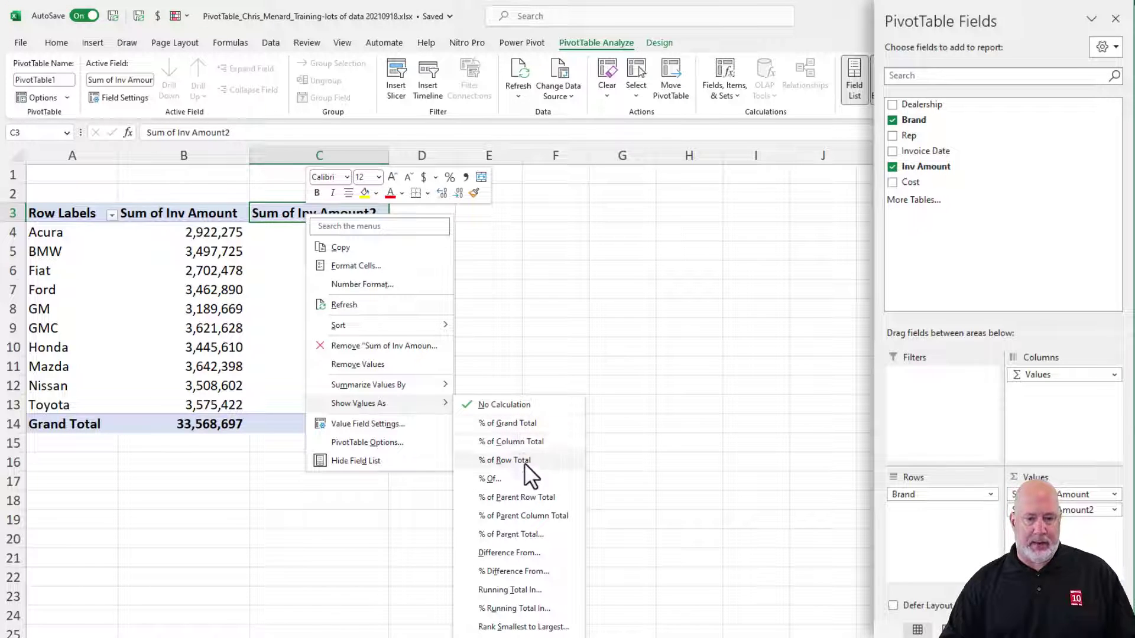
click(518, 424)
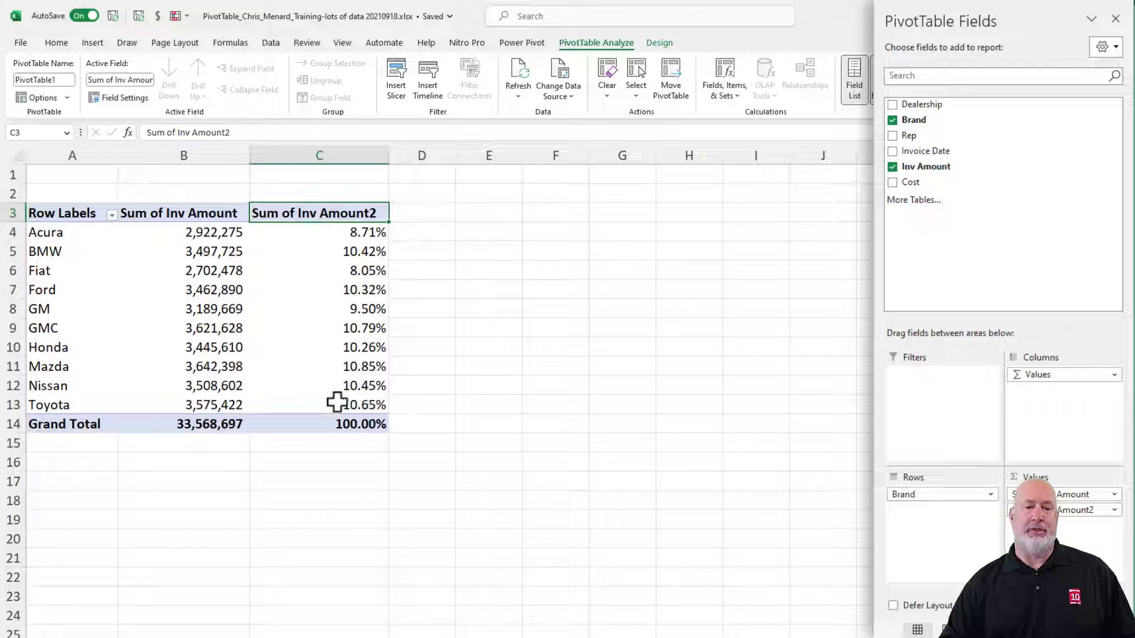
click(367, 234)
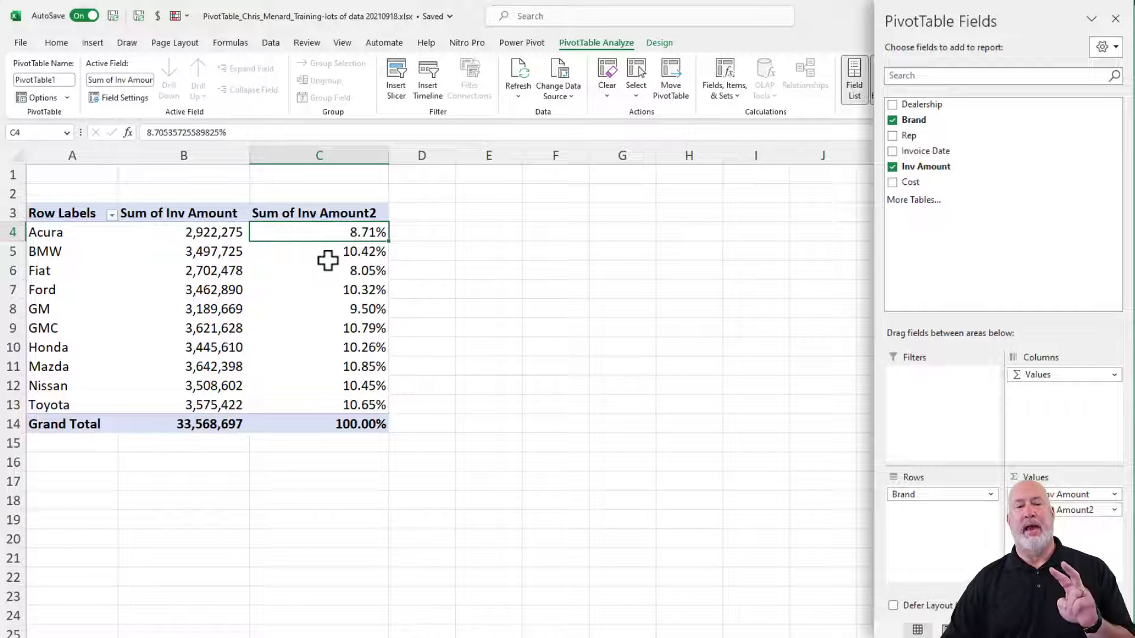
mouse_move(327, 262)
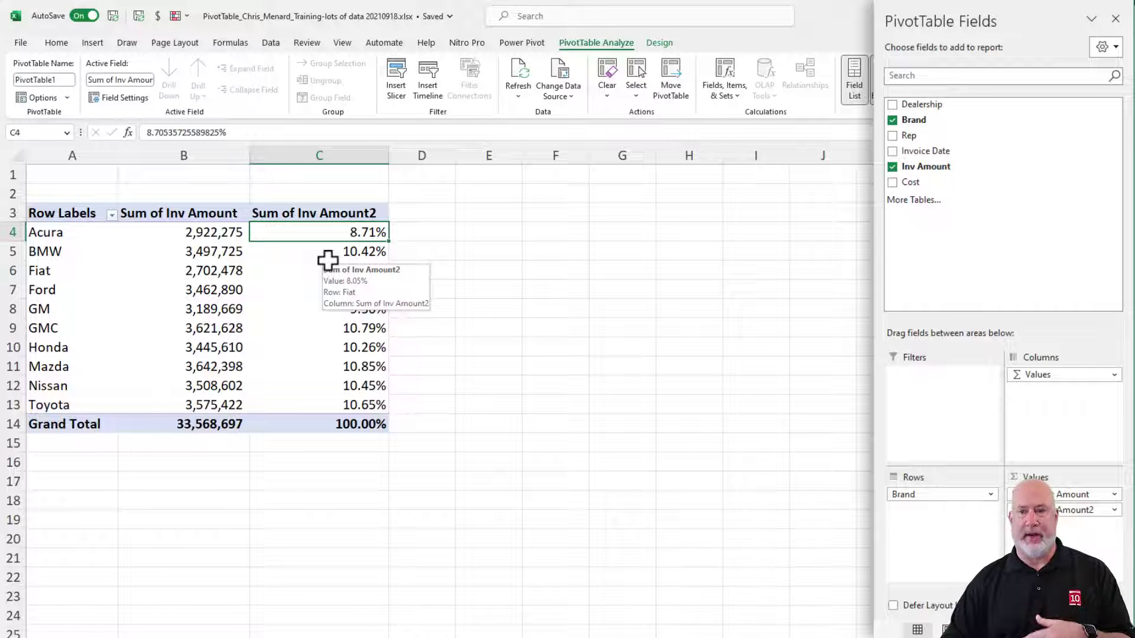
Step: Add the Rep field beneath Brand in the PivotTable rows and compare Acura's invoice sum with its percentage
drag(917, 143, 929, 535)
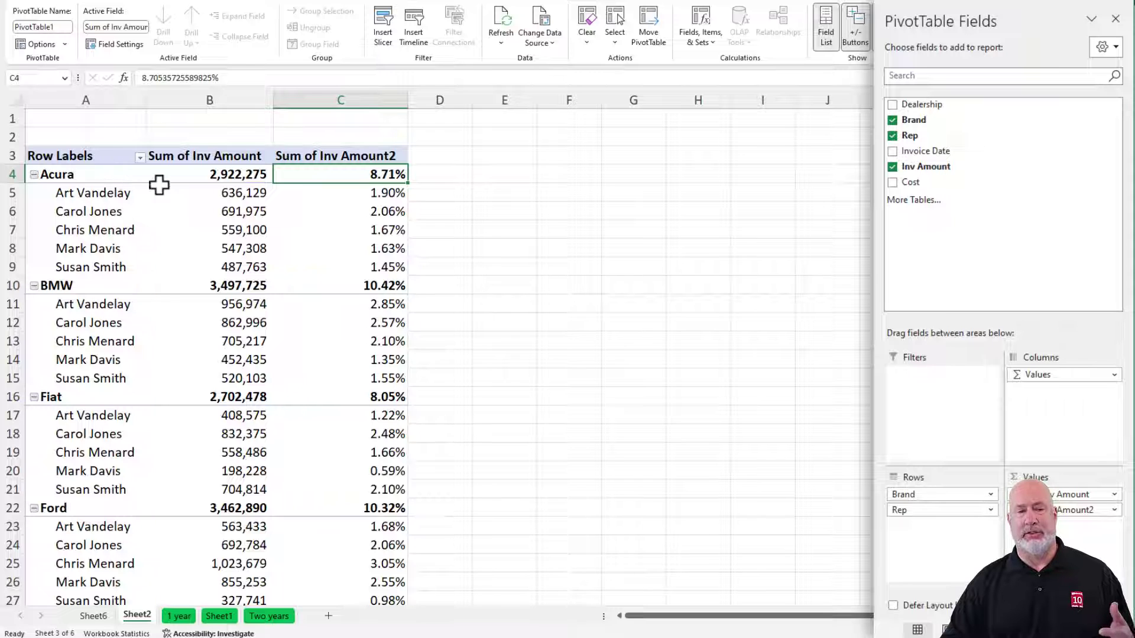
click(210, 174)
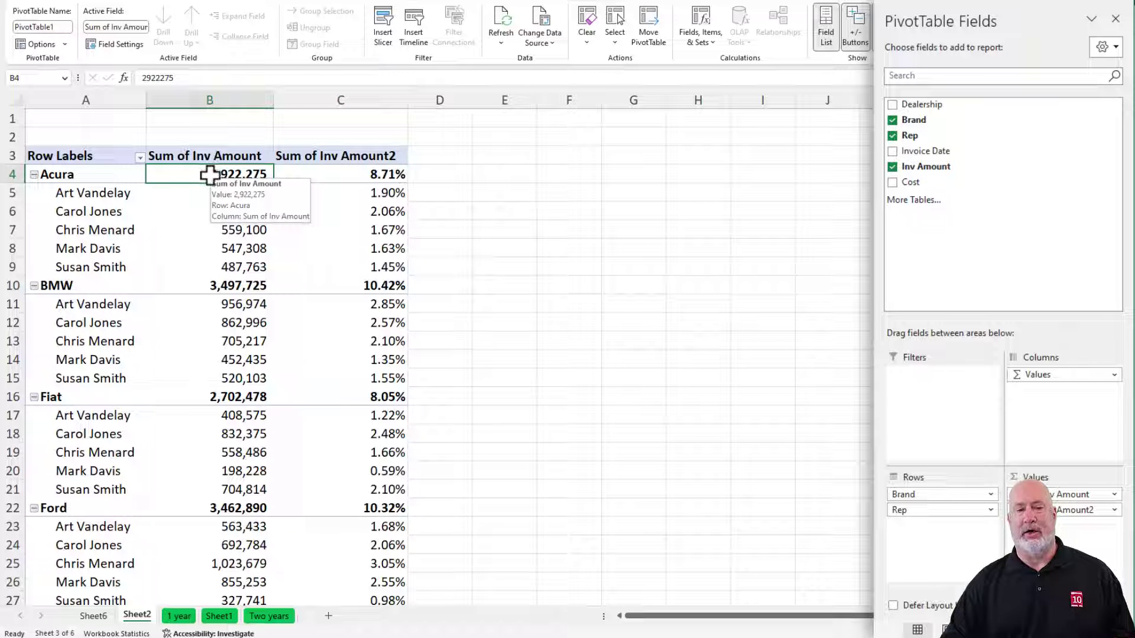
click(349, 173)
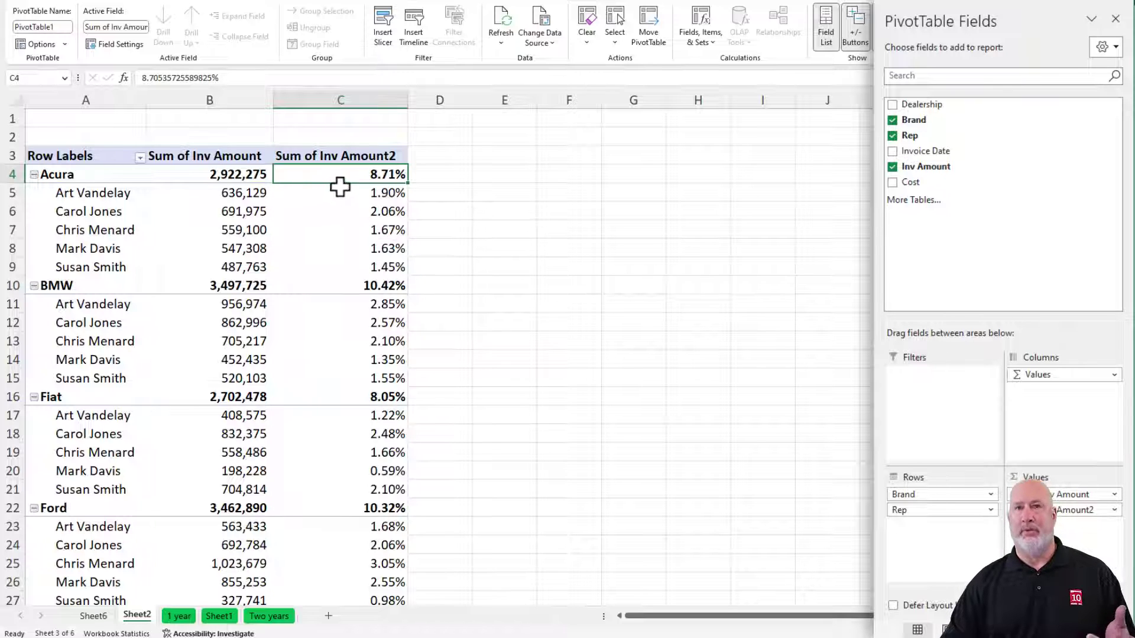
Step: Copy the grand total of Sum of Inv Amount and paste it as a value into cell E4
scroll(340, 195, down, 15)
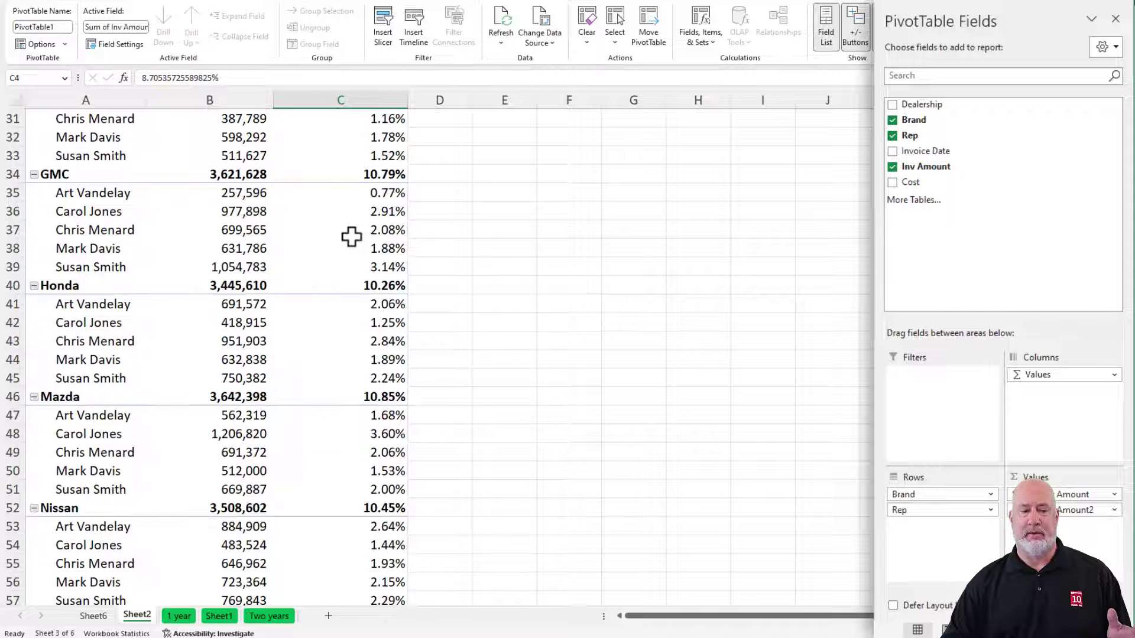
scroll(351, 263, down, 5)
click(233, 178)
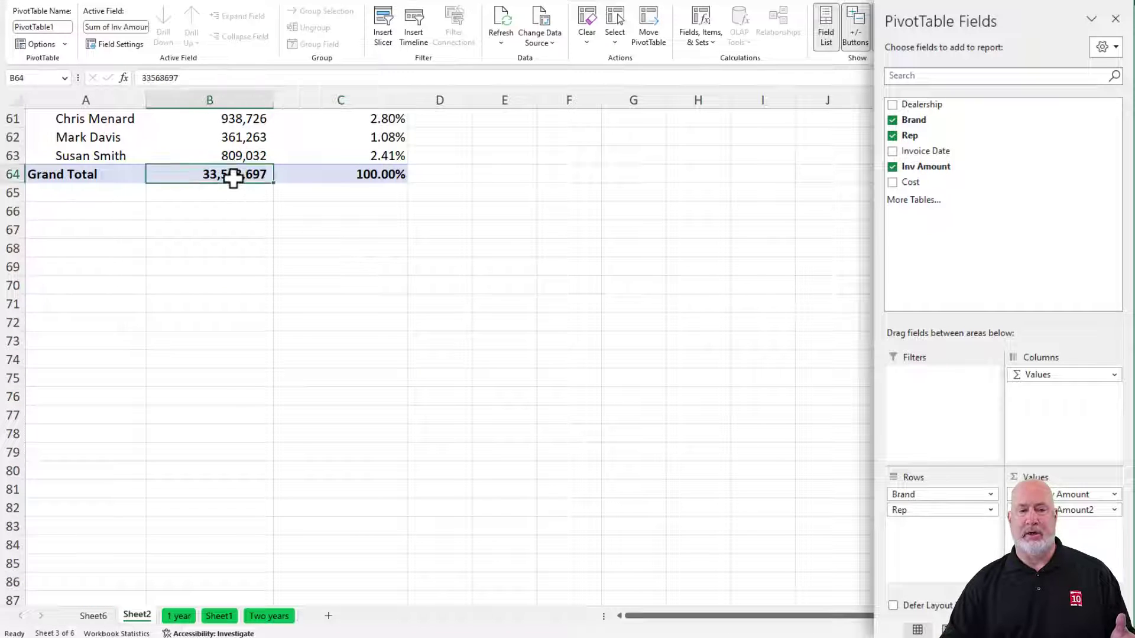
right_click(233, 176)
click(267, 210)
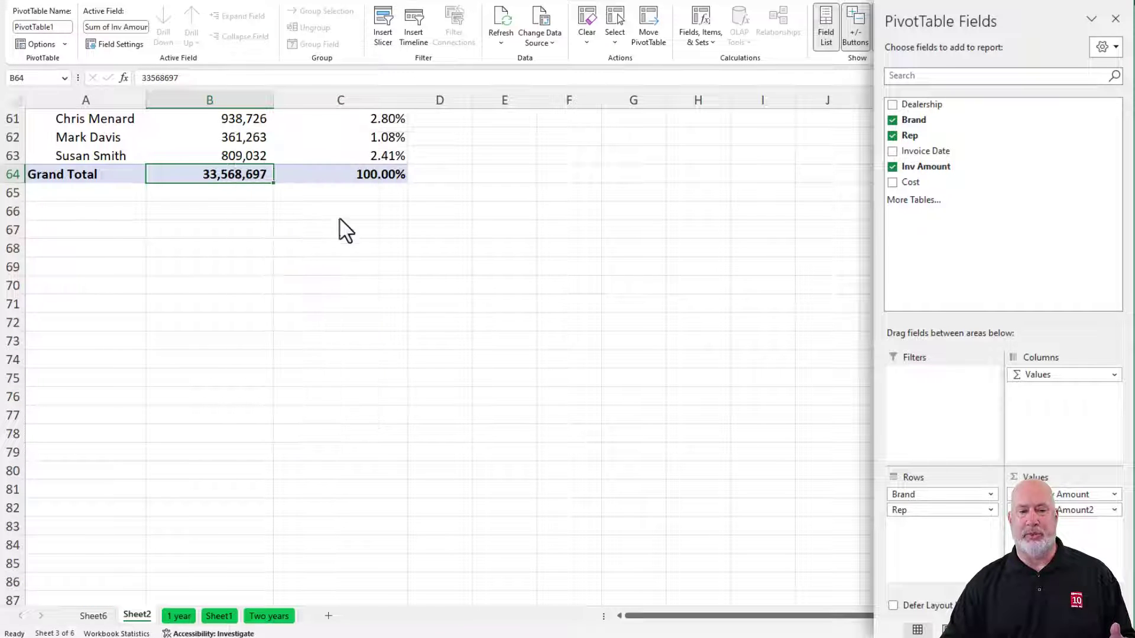
key(ctrl+Home)
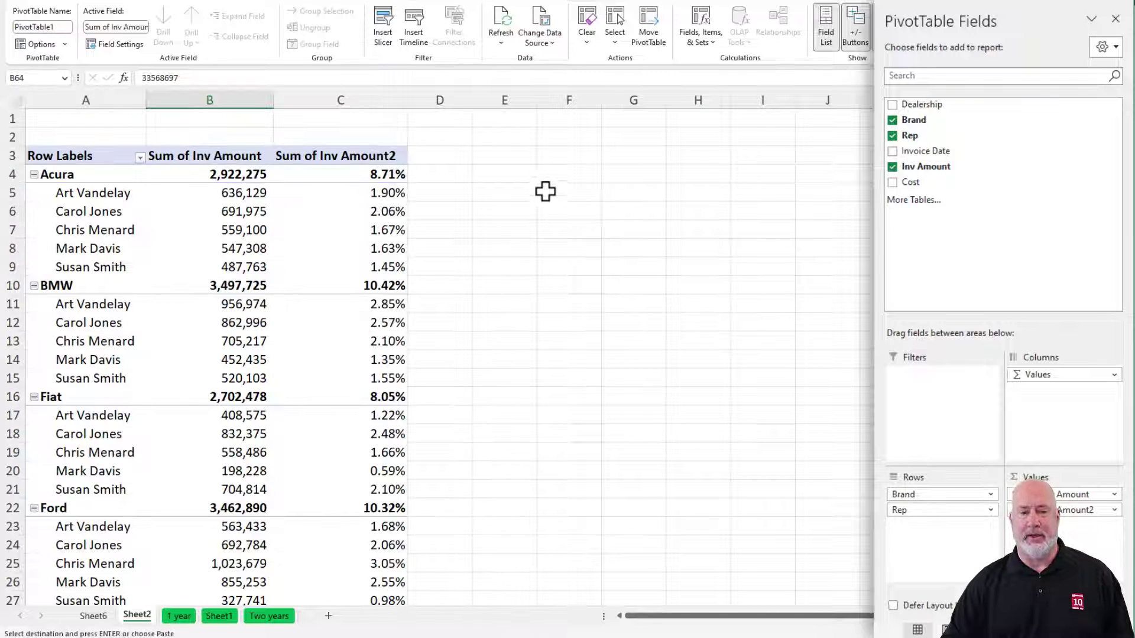
click(515, 177)
right_click(515, 177)
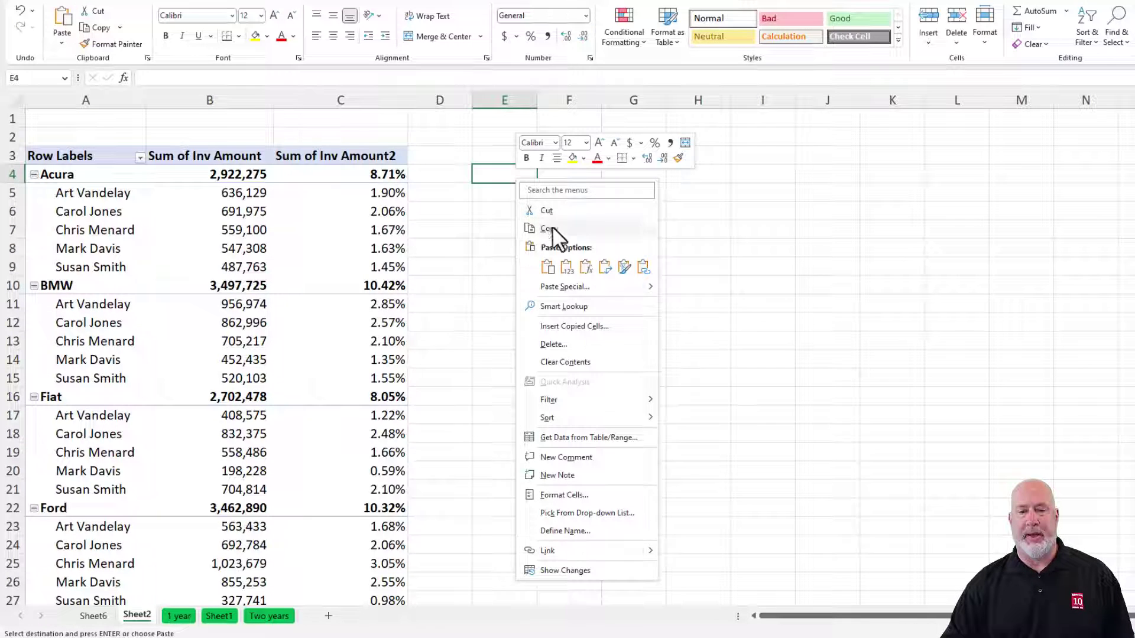
click(562, 266)
Step: Enter the formula =2922275/E4 in cell F4 to divide Acura's invoice sum by the grand total
click(563, 176)
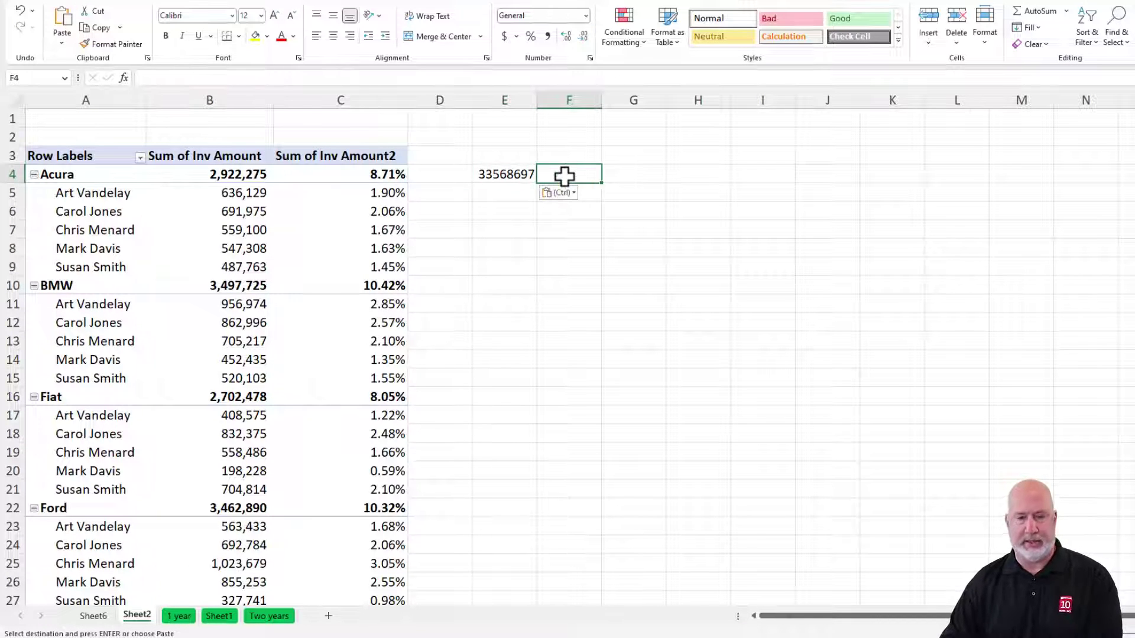
key(Escape)
text(=2922275)
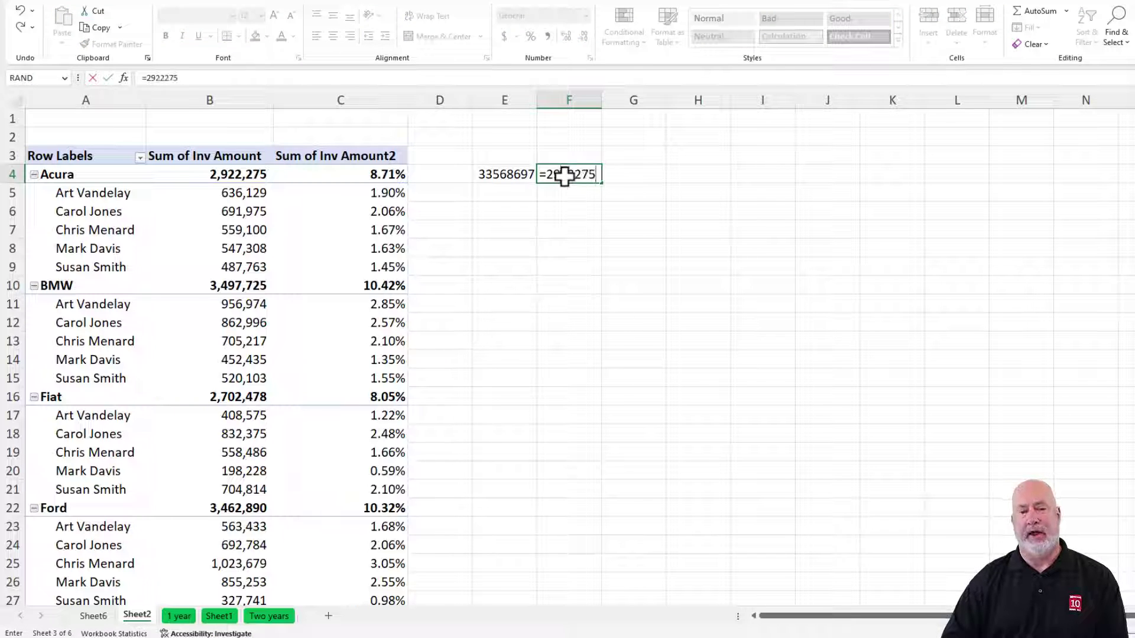
text(/)
click(506, 175)
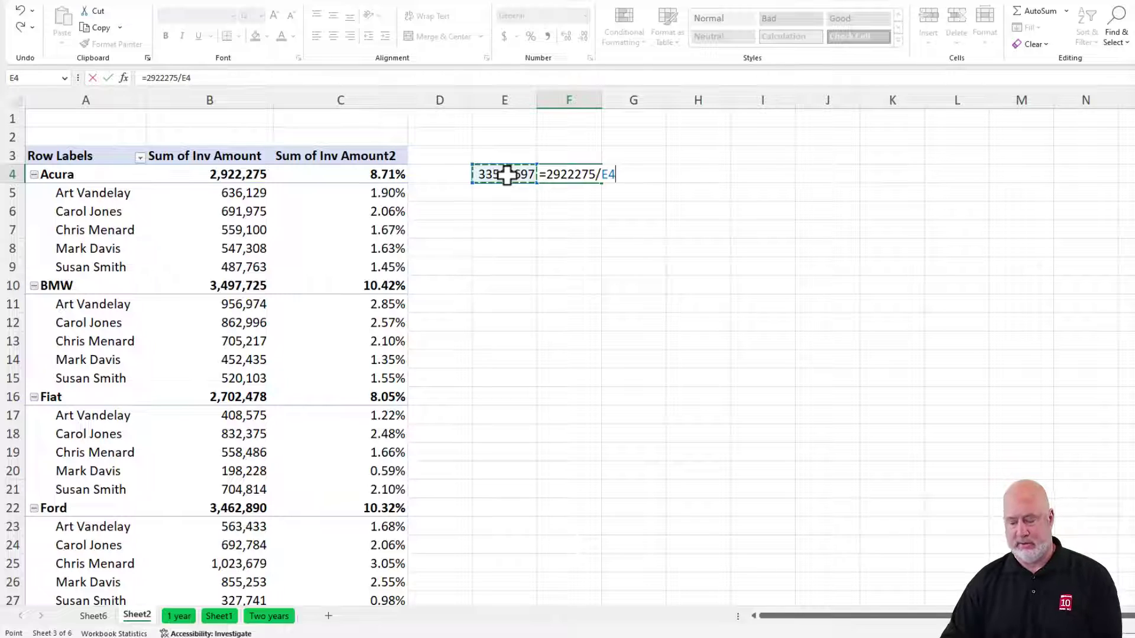
key(Return)
click(590, 172)
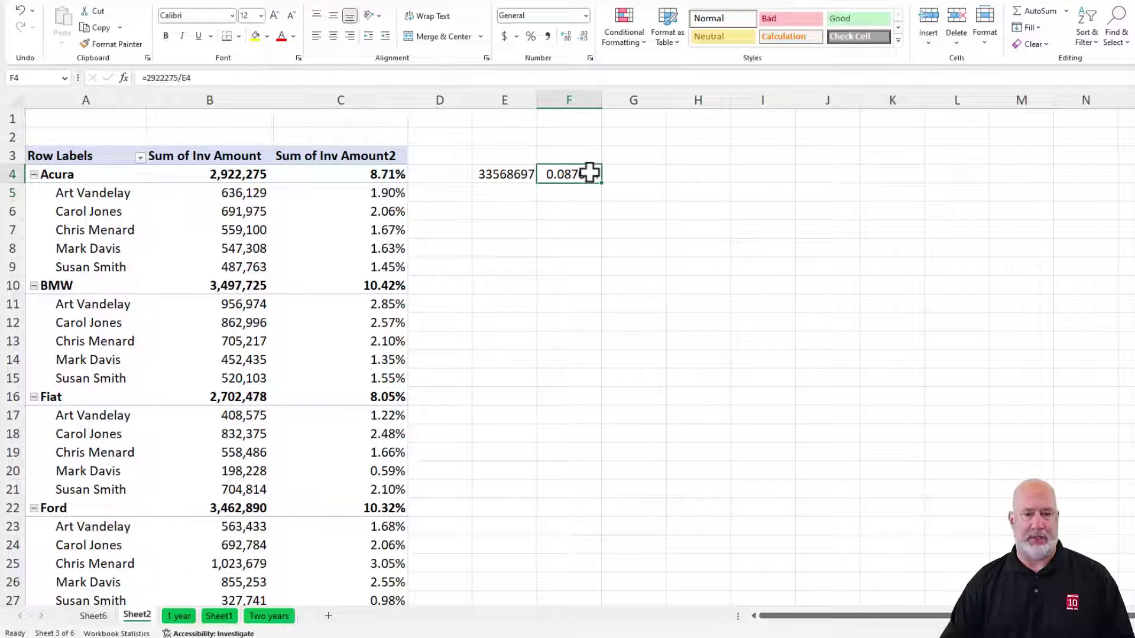
Step: Enter the formula =B5/E4 in cell E5 to divide the first Acura rep's amount by the grand total
click(522, 190)
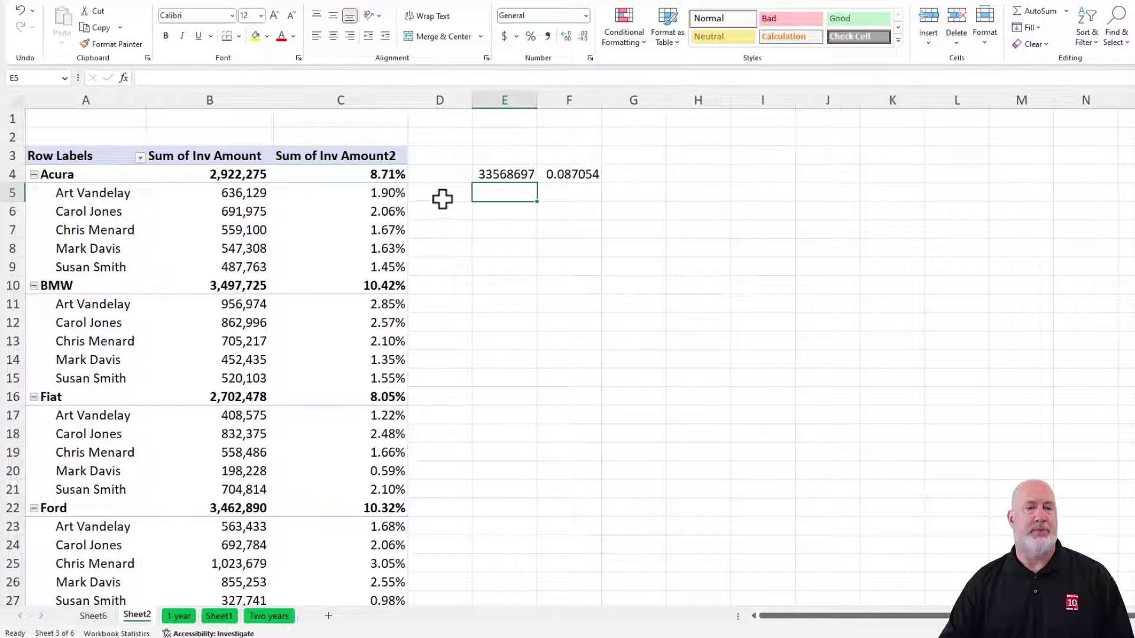
mouse_move(261, 194)
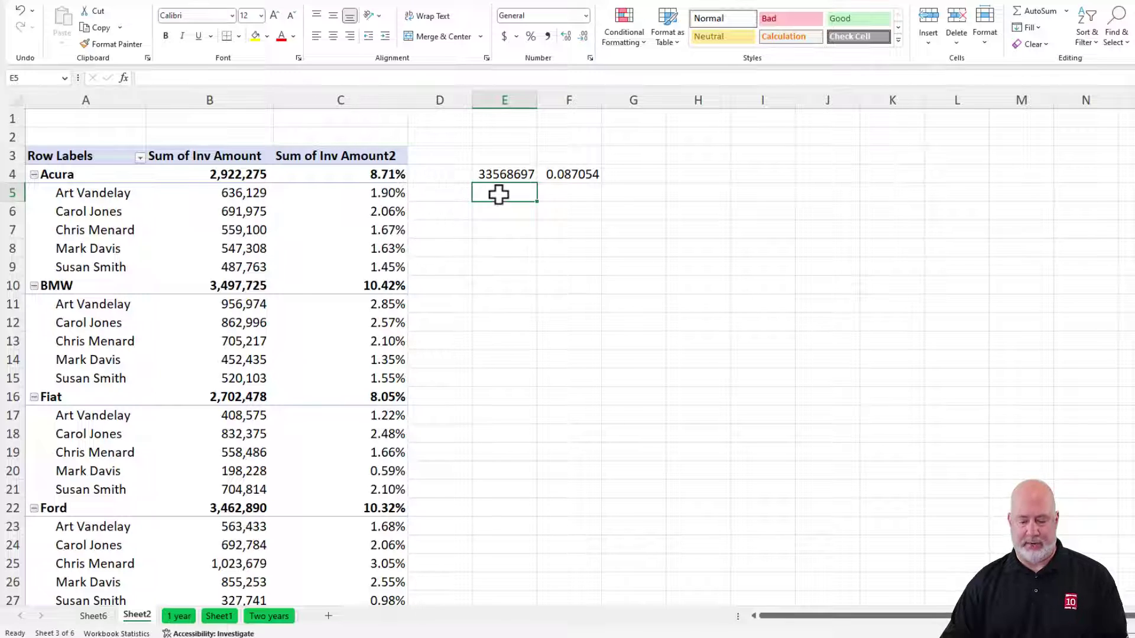
text(=)
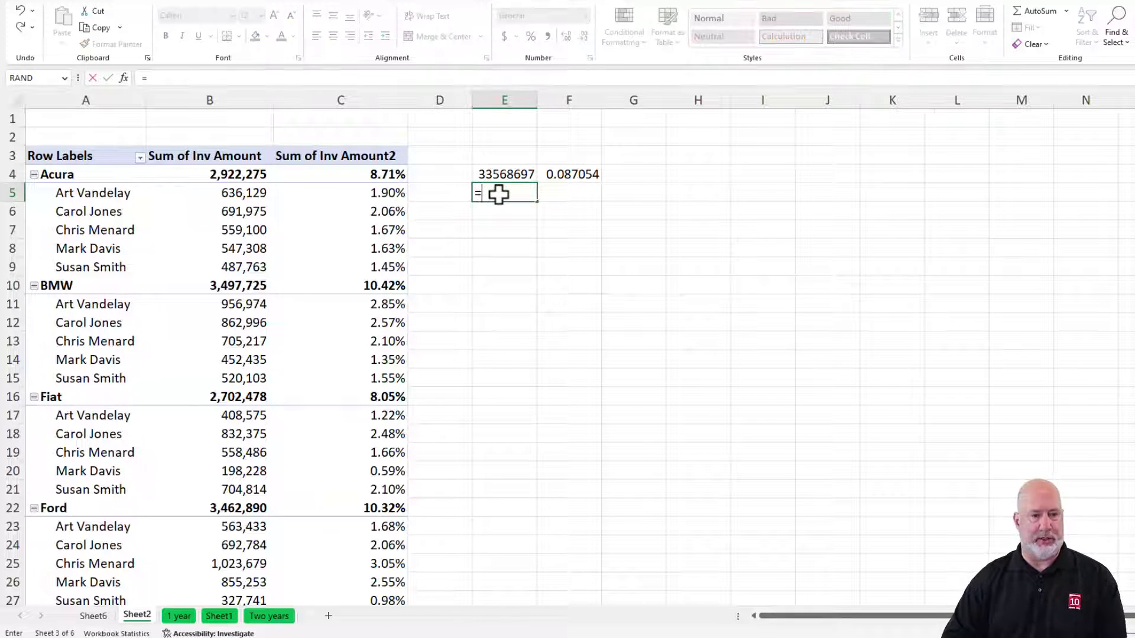
text(b5/)
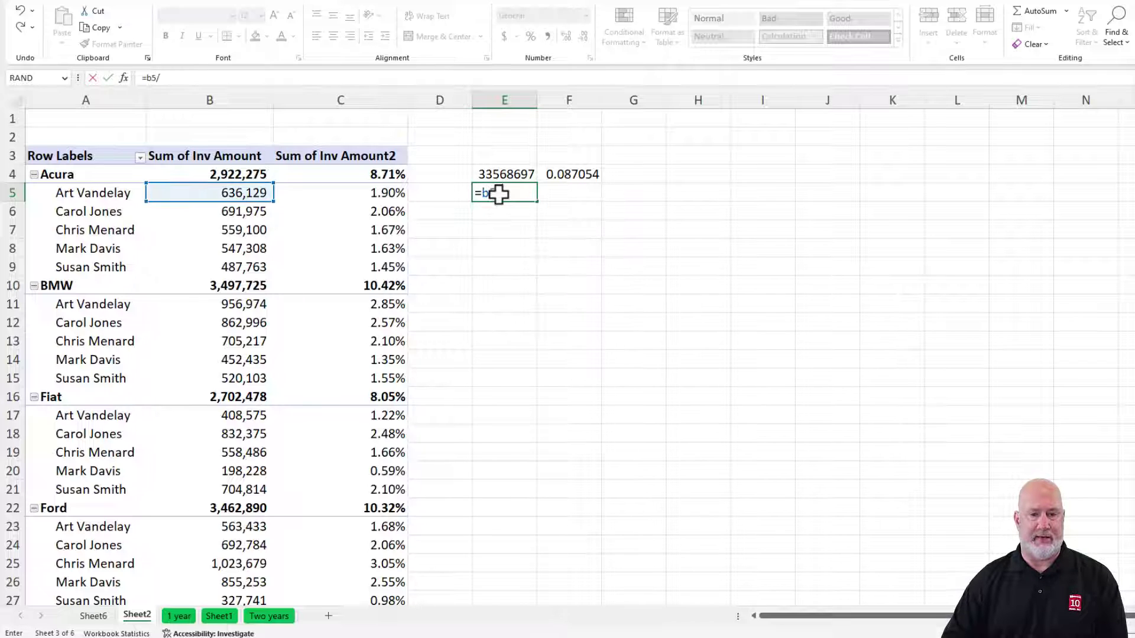
click(499, 172)
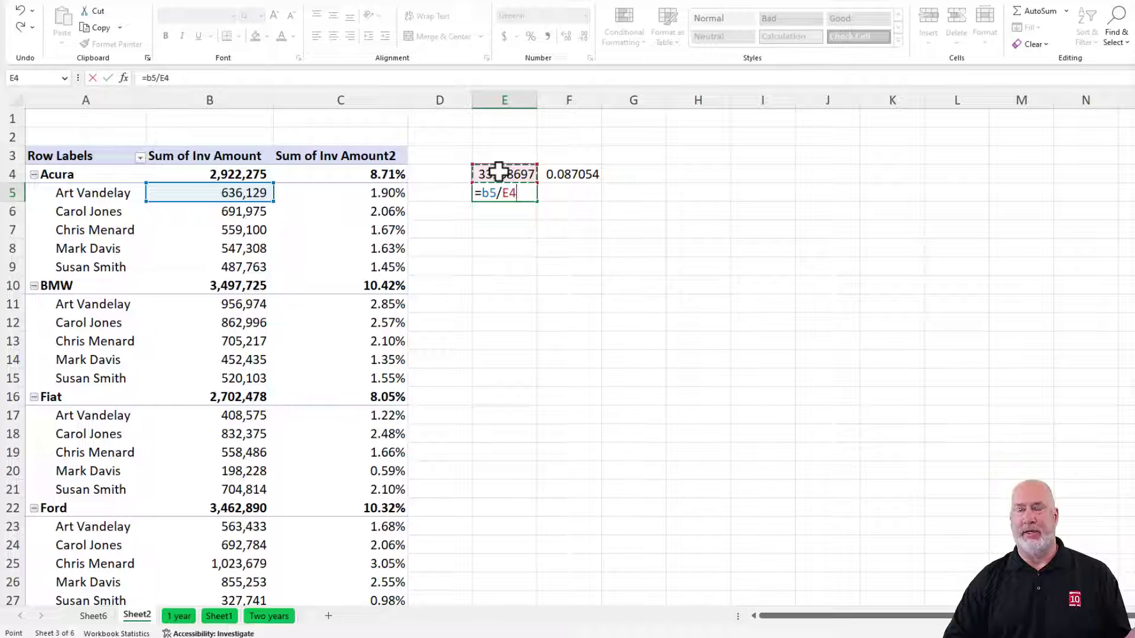
key(Return)
Step: Format cell E5 as a percentage with two decimal places
key(Up)
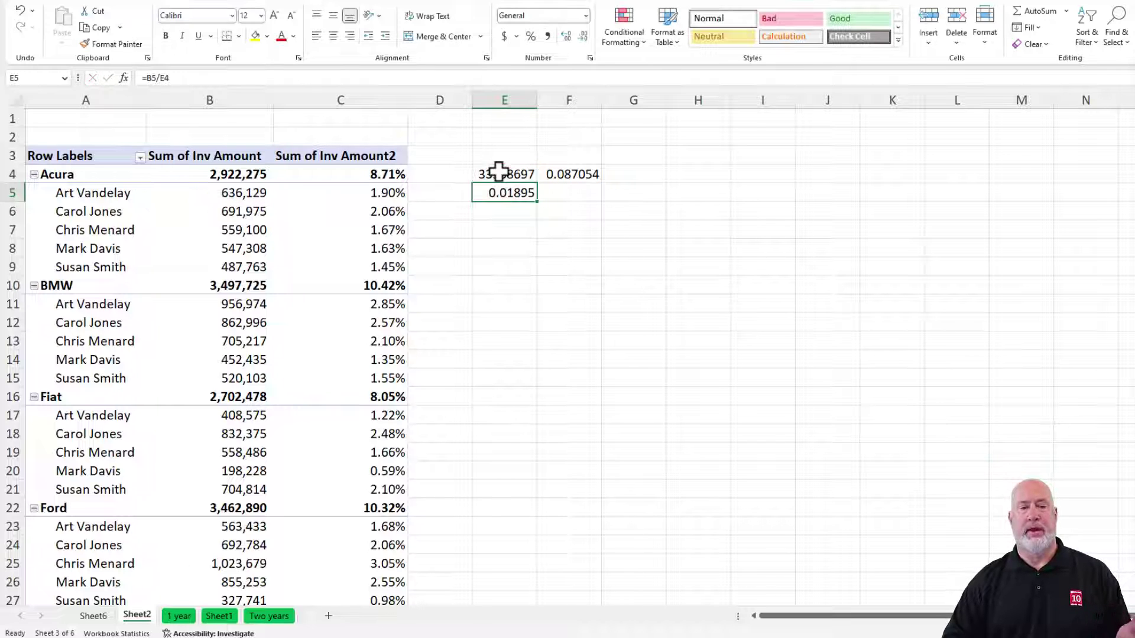
click(531, 36)
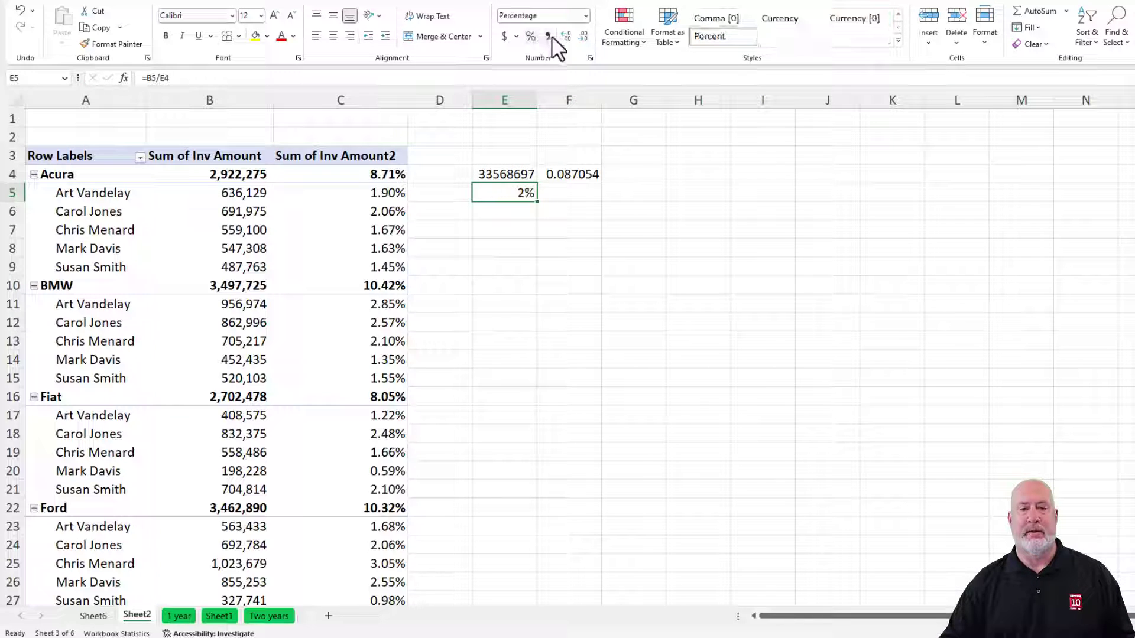
click(561, 37)
click(561, 37)
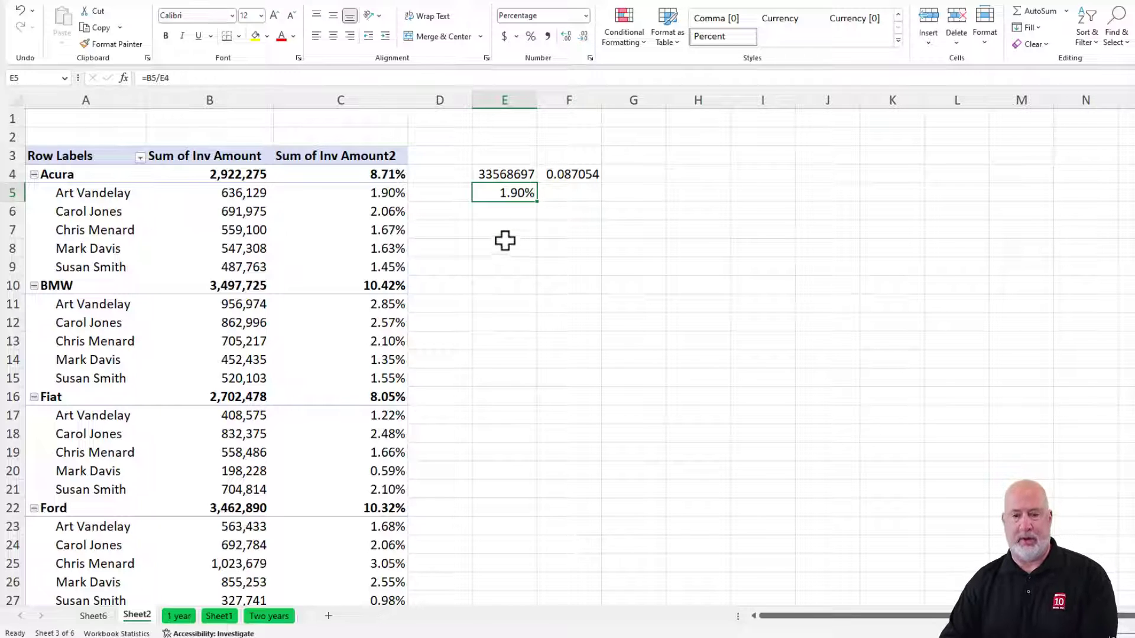
Step: Move the check calculations in E4:F5 away from the PivotTable to I2:J3
drag(512, 173, 578, 195)
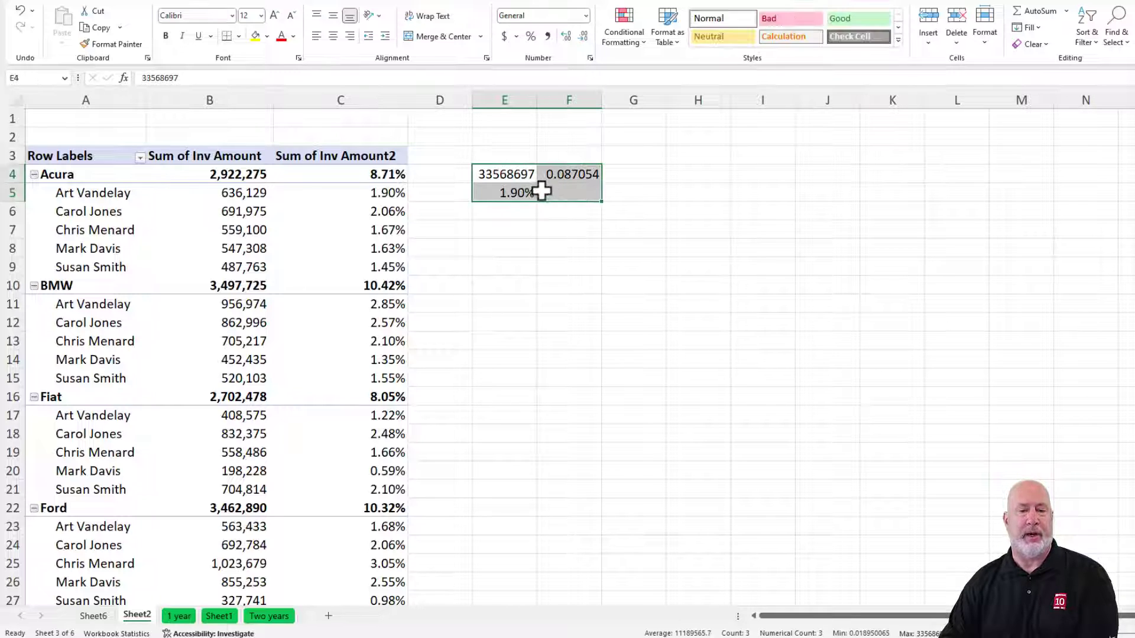
drag(518, 166, 772, 147)
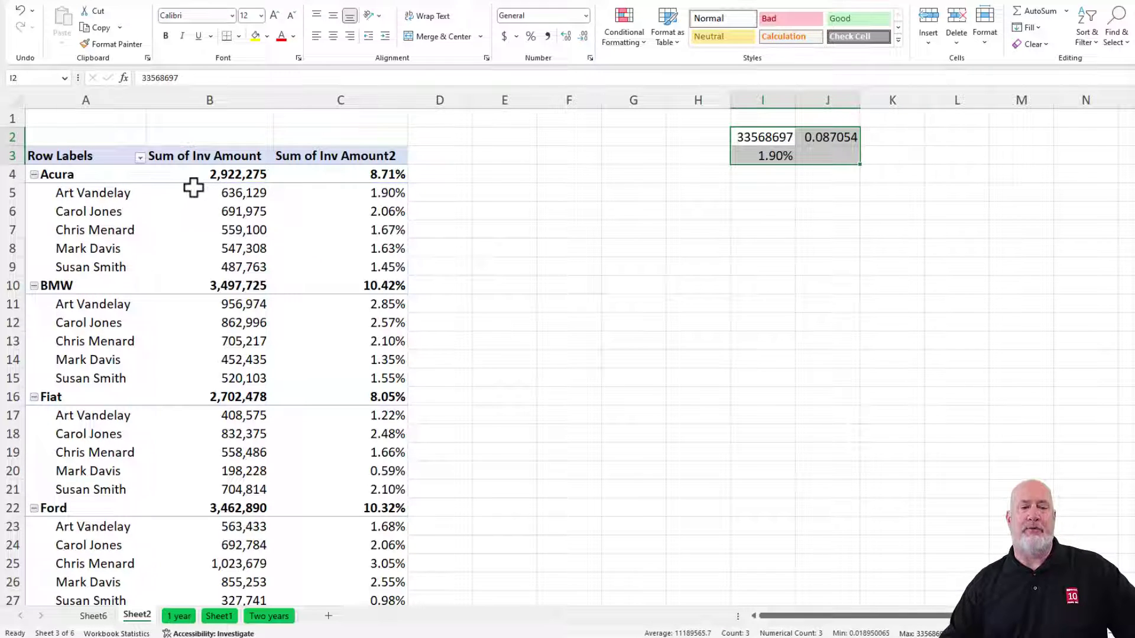
Step: Add Inv Amount to the PivotTable values a third time and show that column as % of Parent Row Total
mouse_move(200, 175)
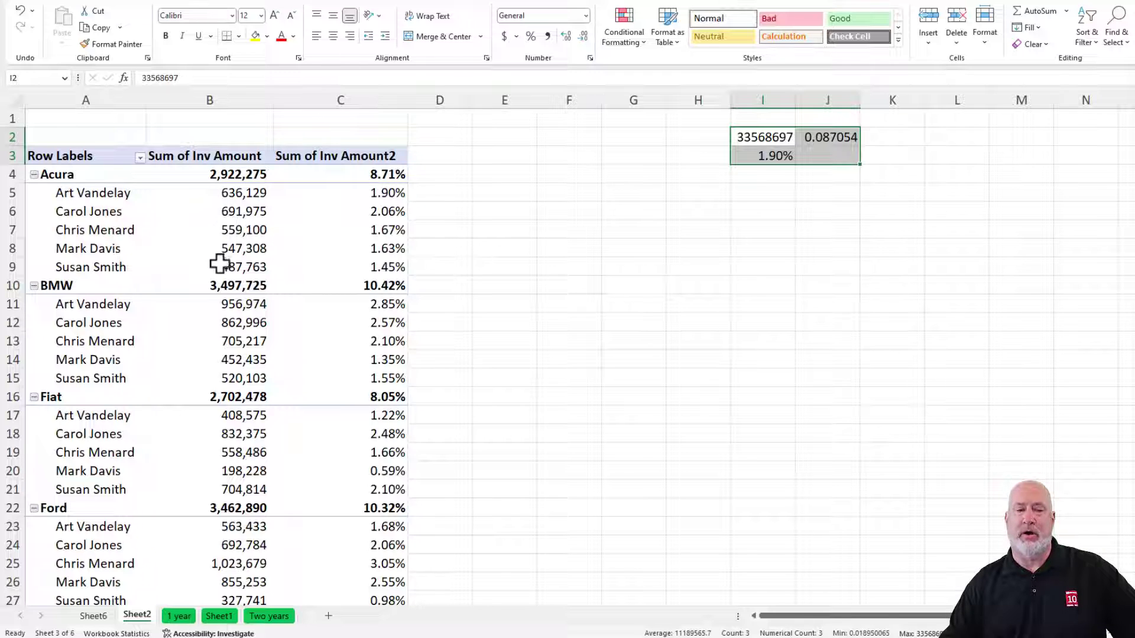
click(243, 191)
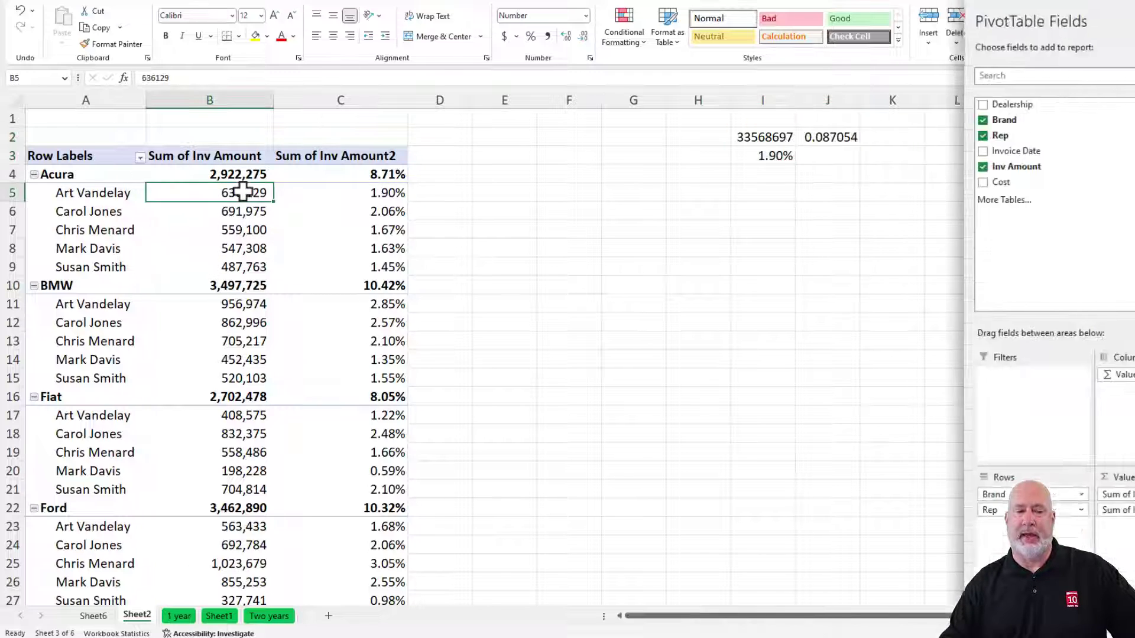
drag(932, 167, 1071, 532)
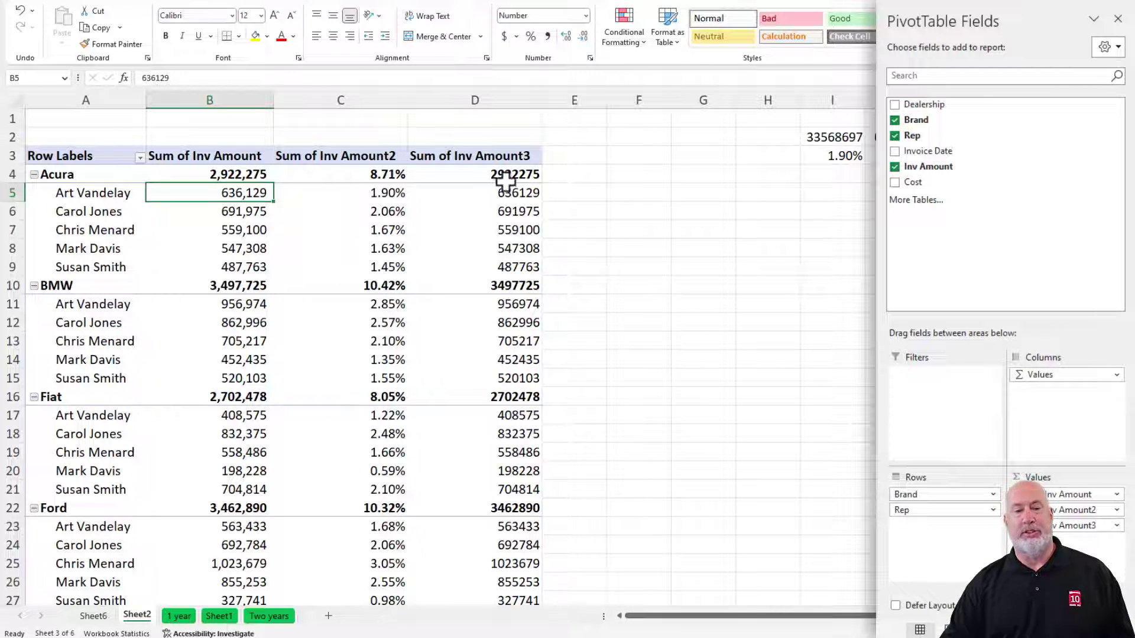
right_click(476, 157)
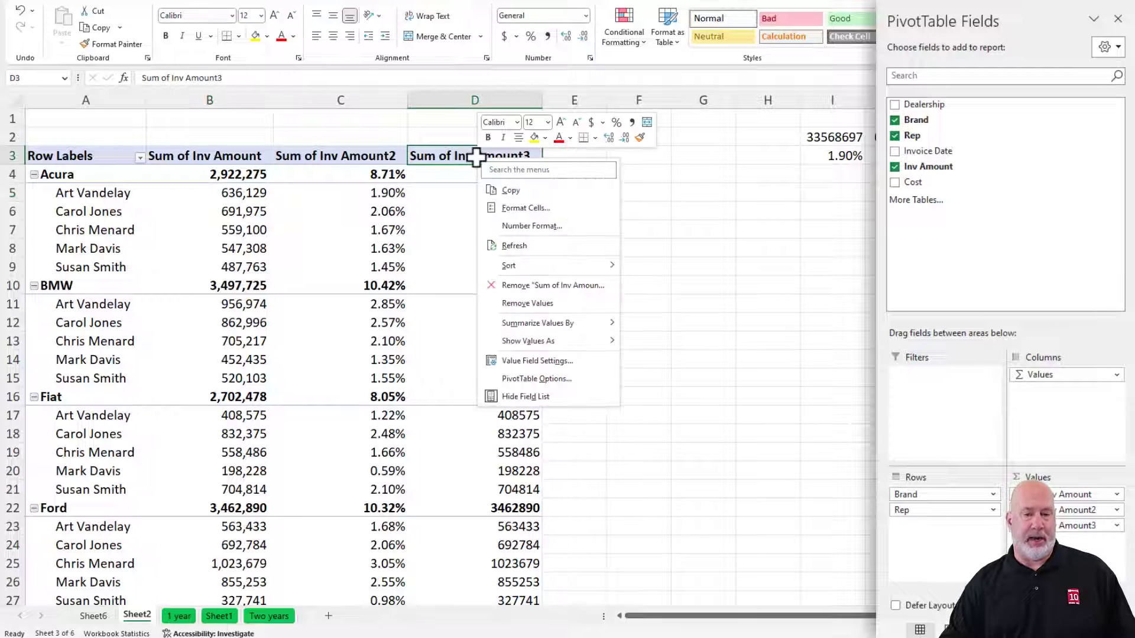
mouse_move(537, 341)
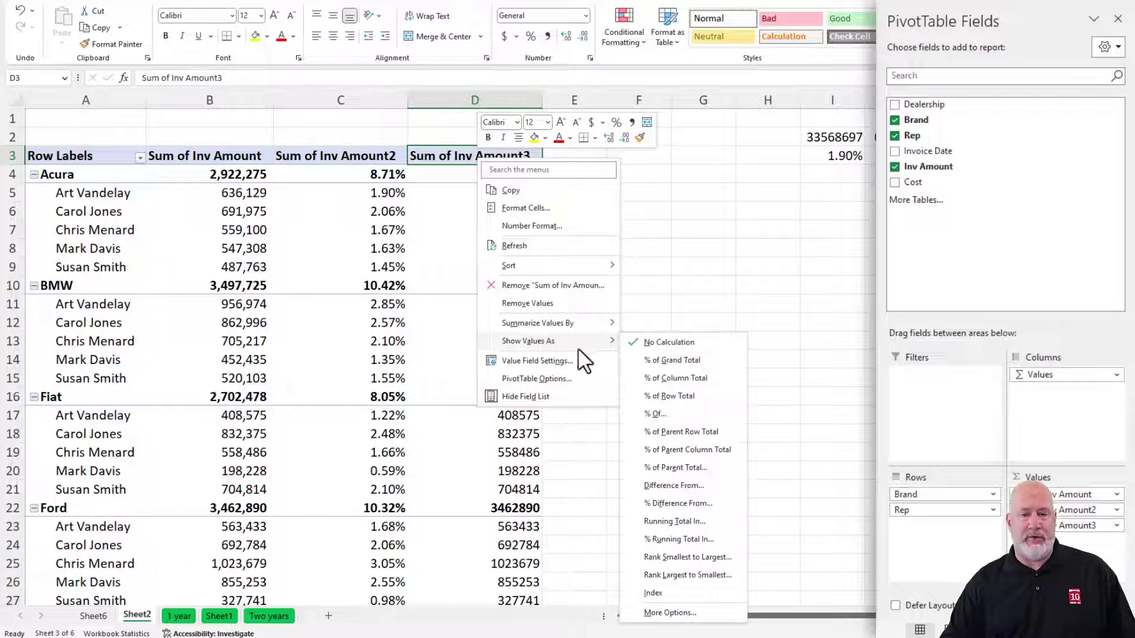
click(683, 433)
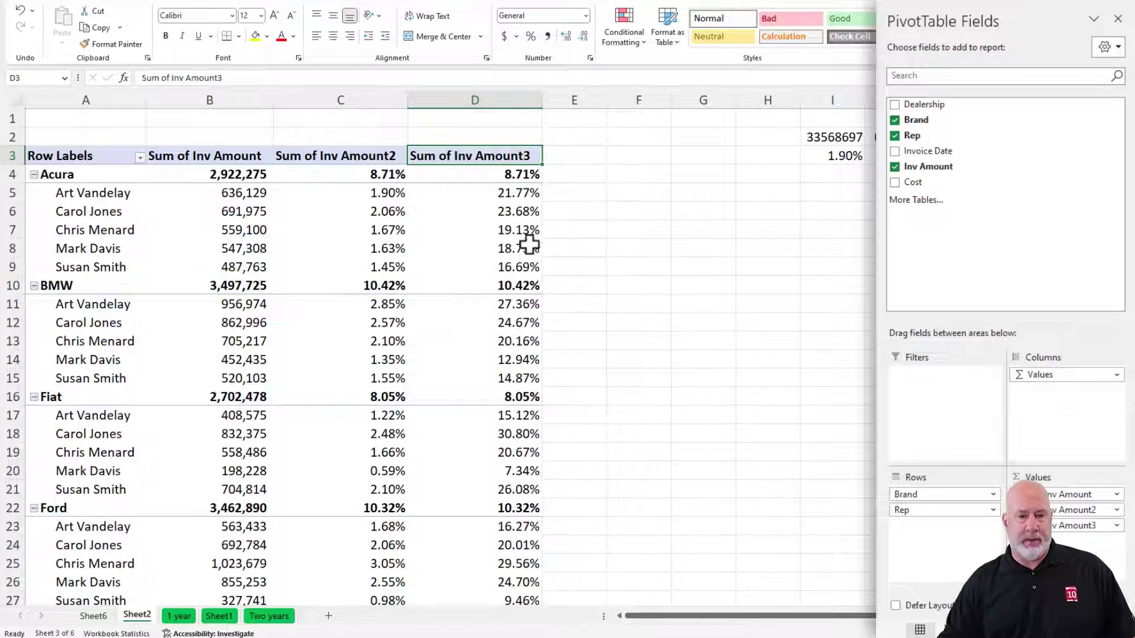
Step: Enter =B5/B4 in cell F5 to check the first Acura rep's share of the brand, formatted as a percentage with two decimals
click(647, 198)
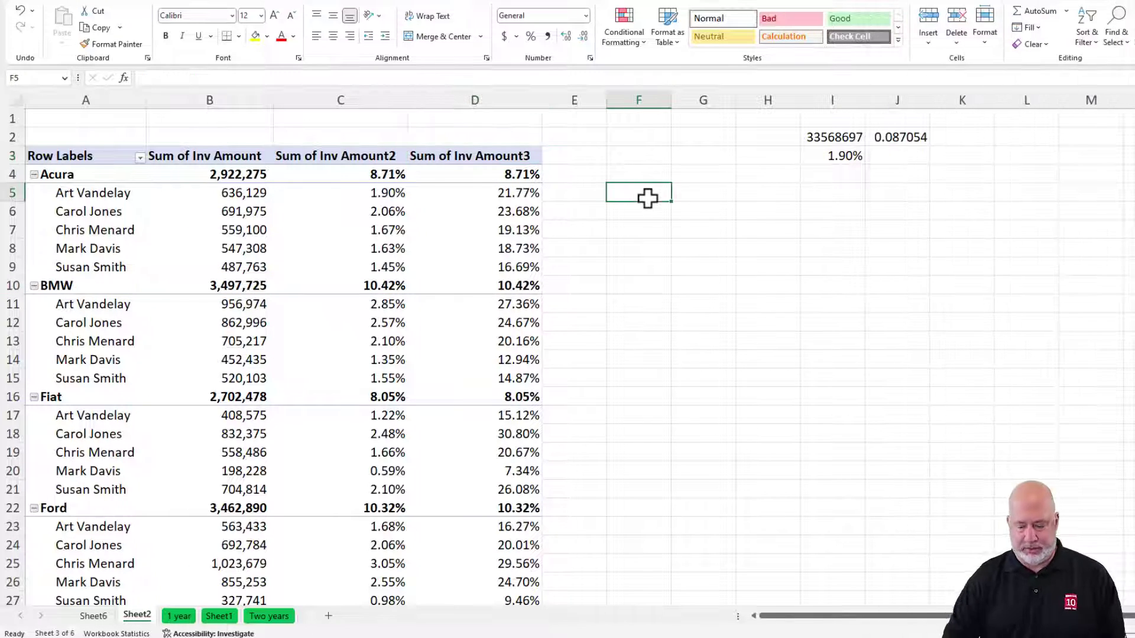
text(=)
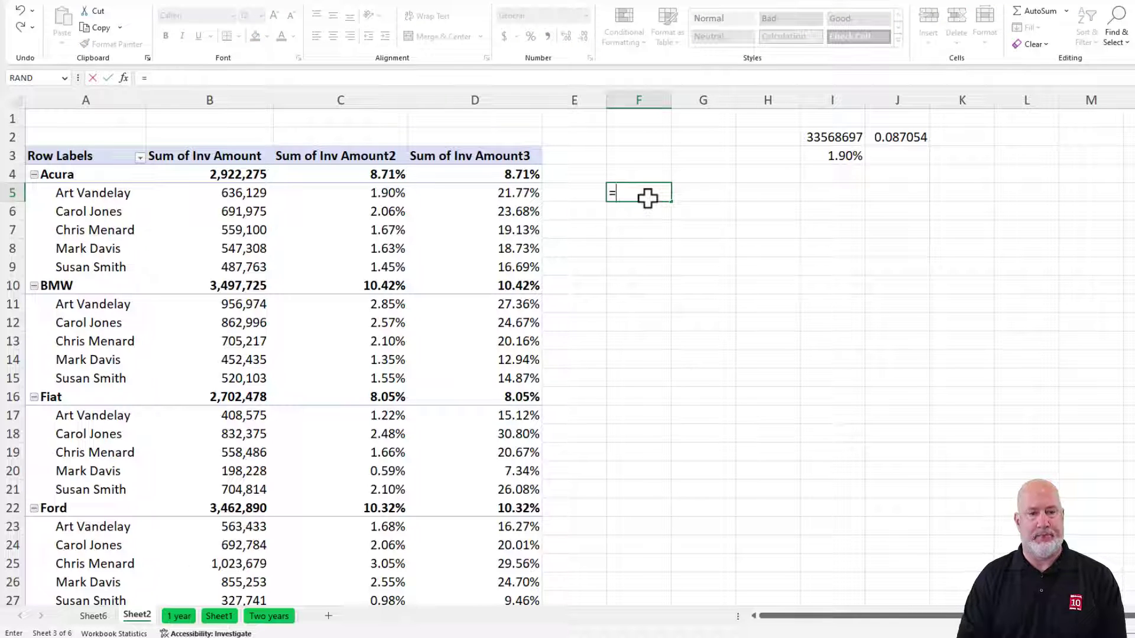
text(b5)
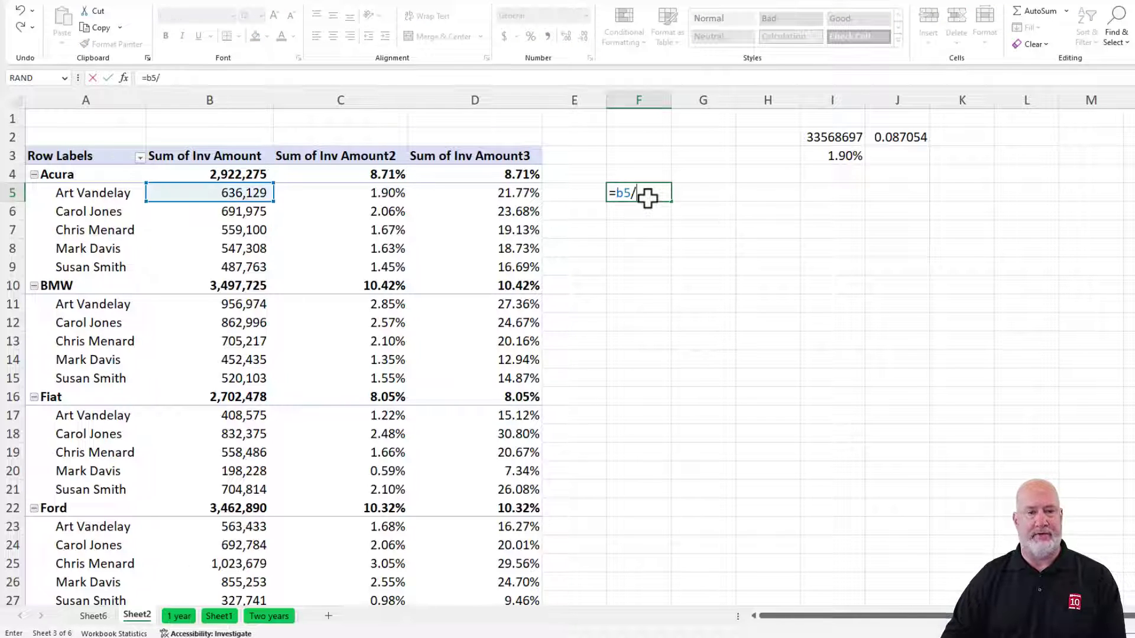
text(/b4)
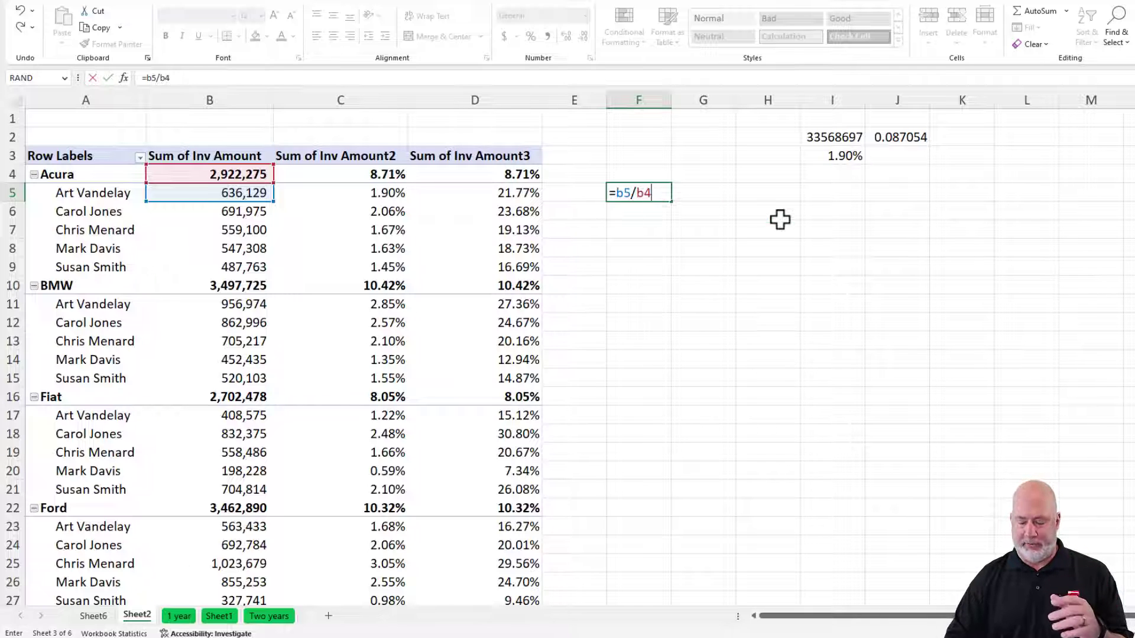
key(ctrl+Return)
key(Up)
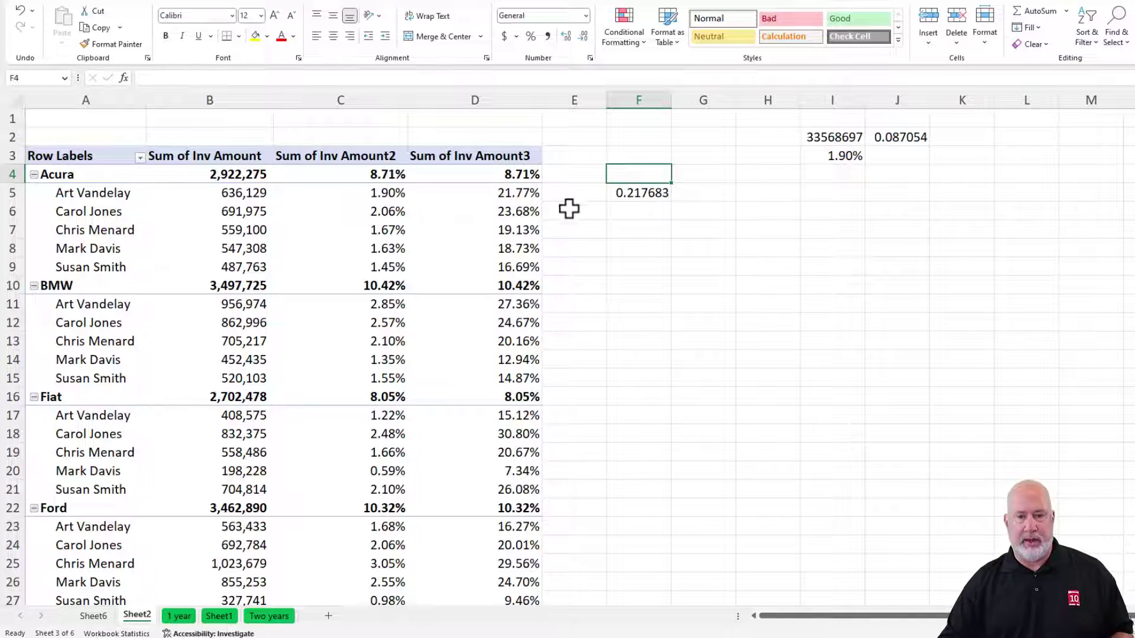
click(628, 192)
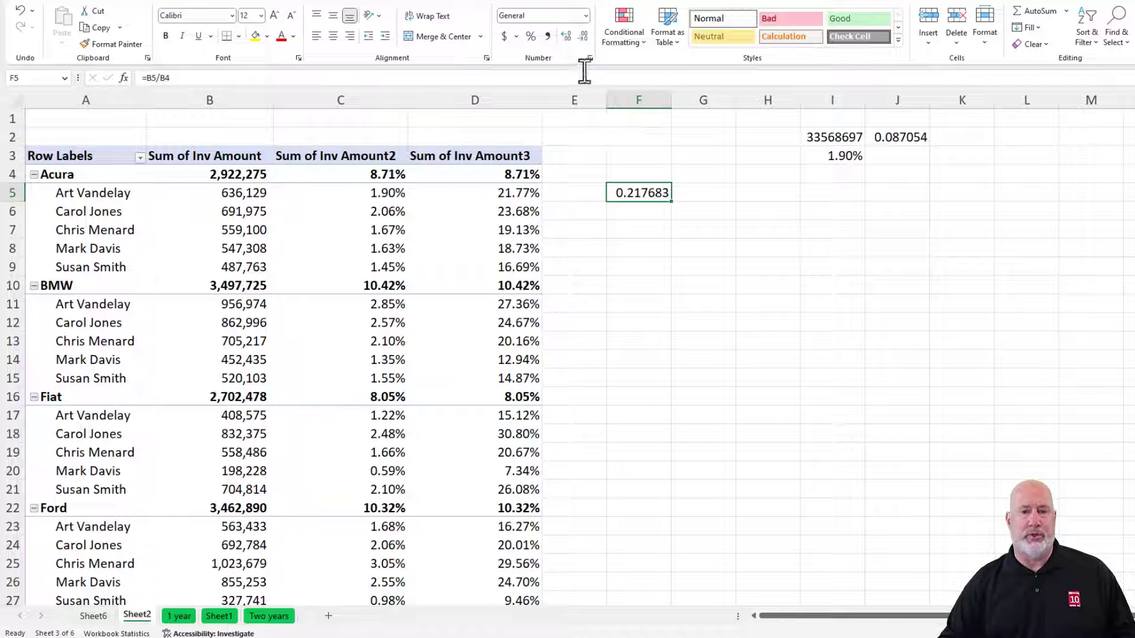
click(531, 37)
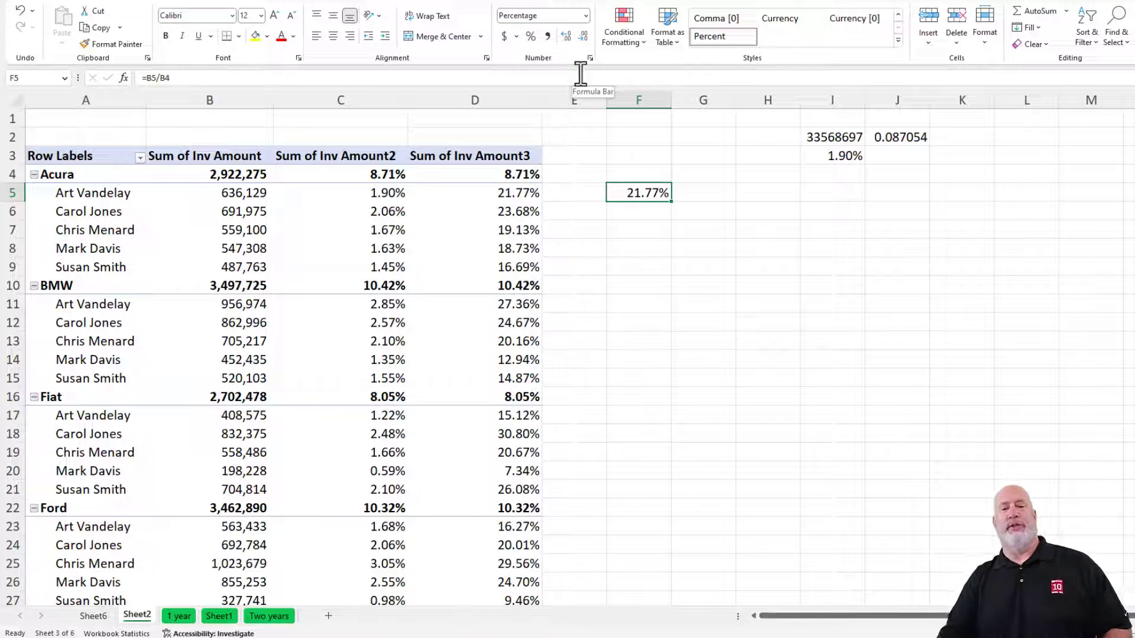
Step: Delete the parent row share check from cell F5
click(482, 155)
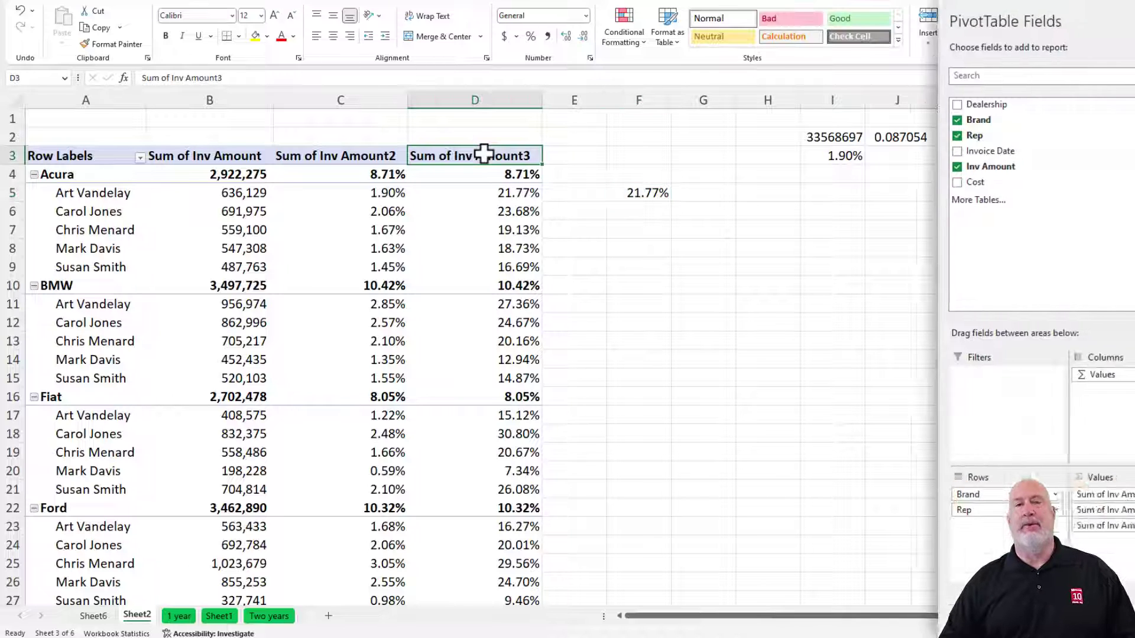
click(649, 190)
key(Delete)
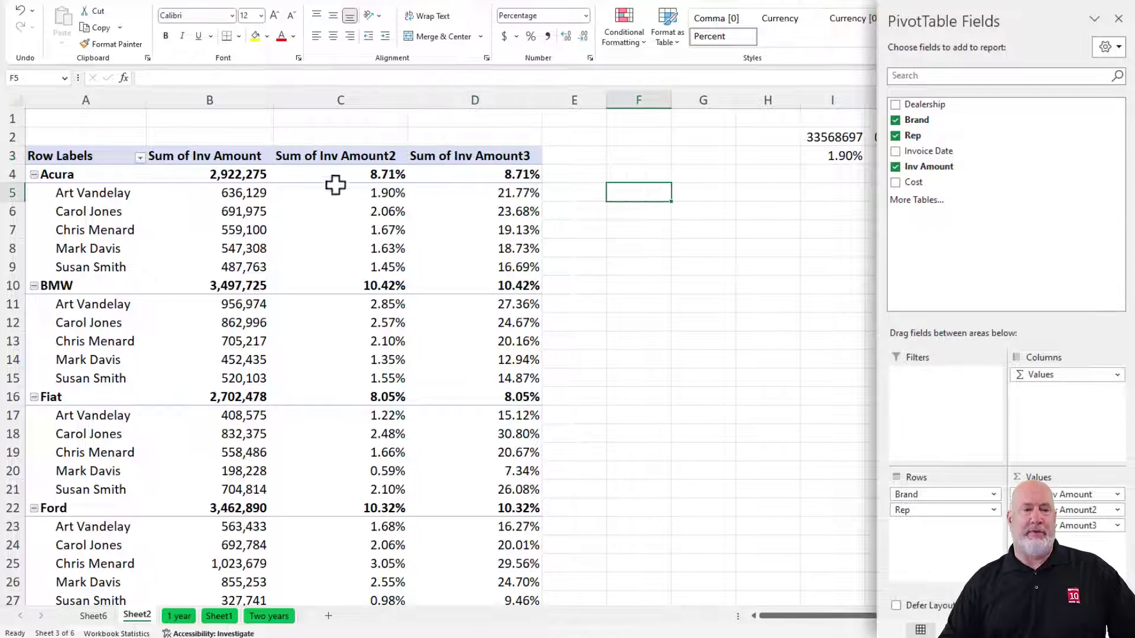
Step: Add the Dealership field beneath Rep in the PivotTable rows
click(167, 204)
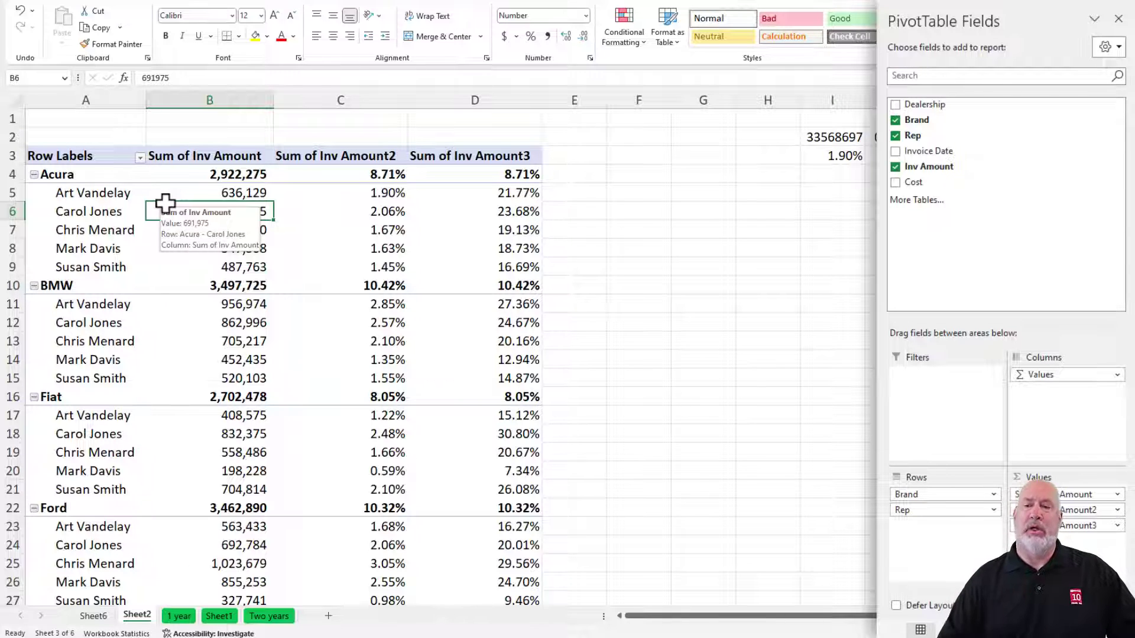
drag(932, 104, 914, 534)
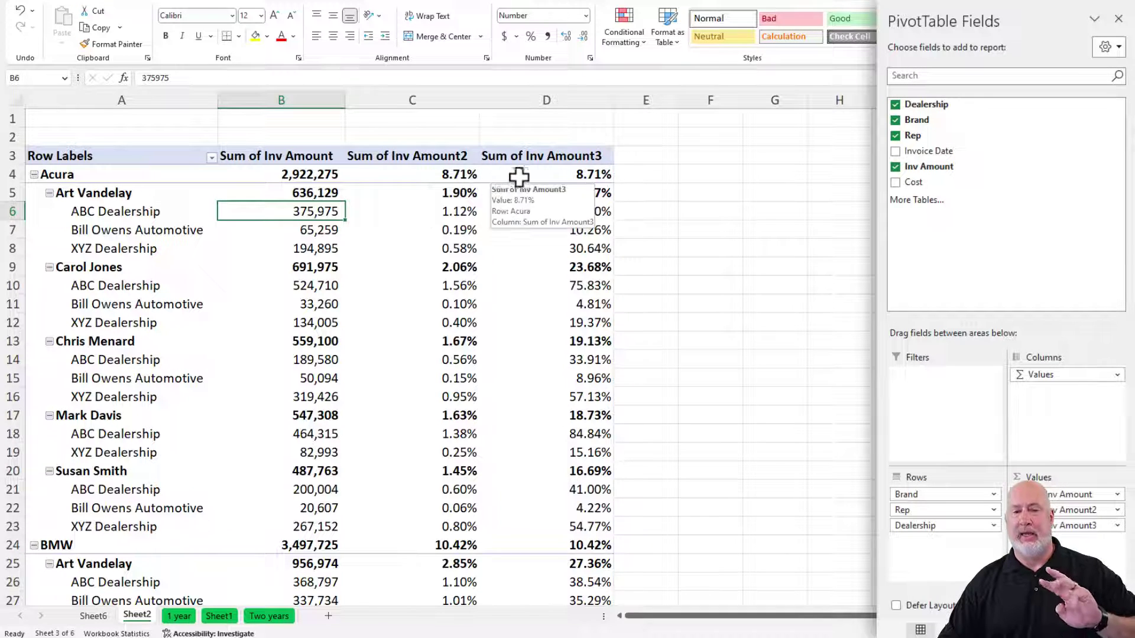
Step: Rename the Sum of Inv Amount2 header as Per of GT and the Sum of Inv Amount3 header as Per of Row Total
click(436, 155)
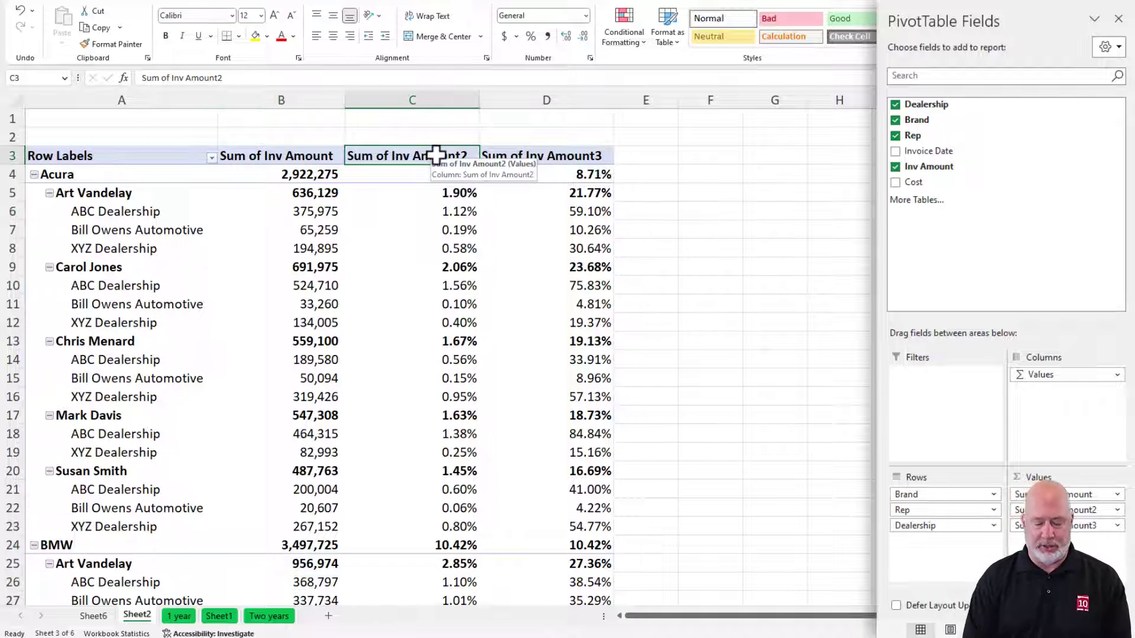
text(Per of GT)
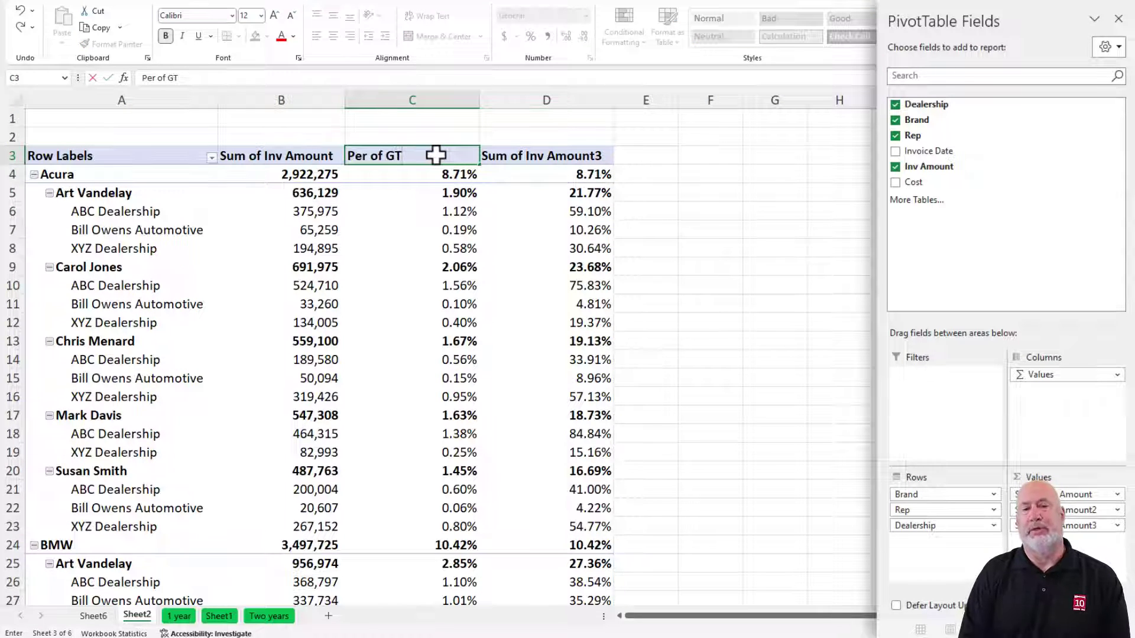
key(Tab)
text(P)
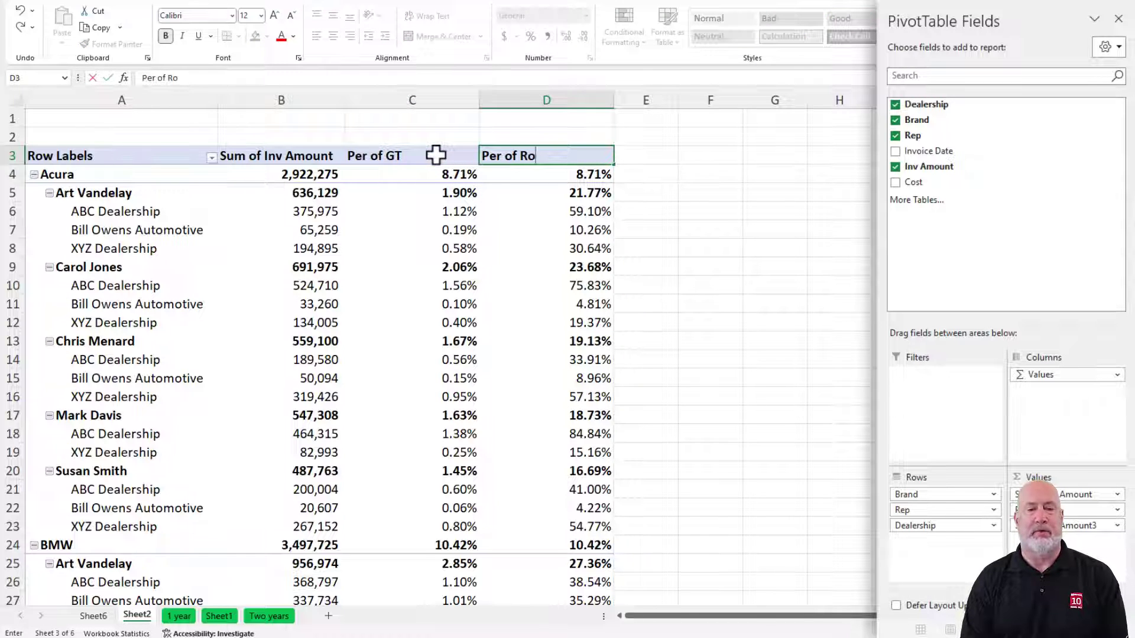
text(er of Row Total)
key(Return)
key(Left)
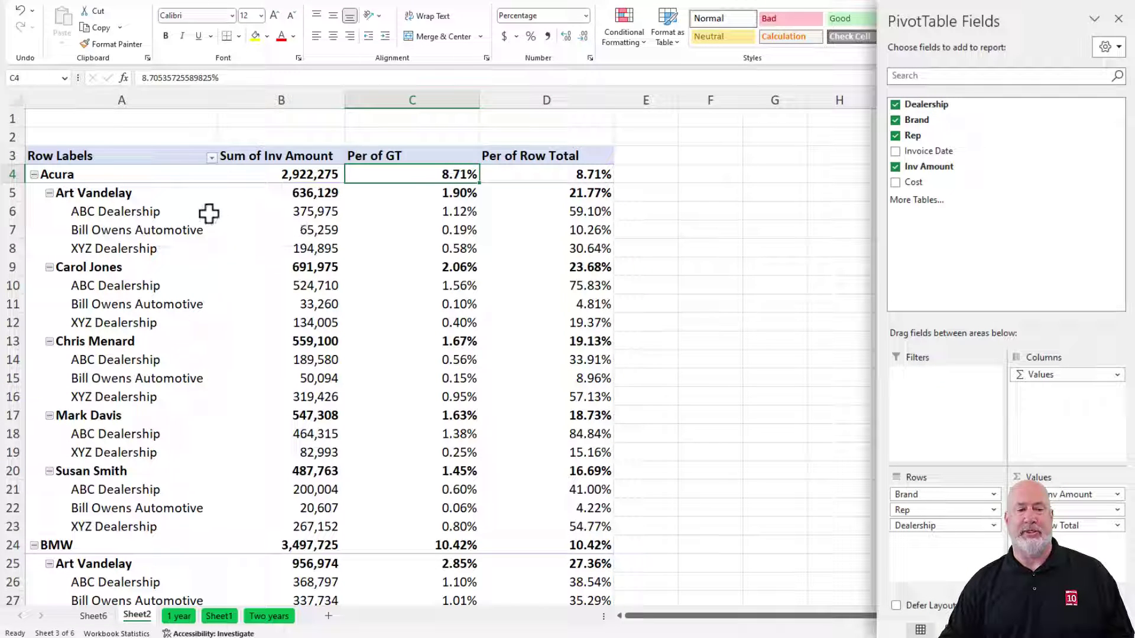
Step: Add Inv Amount to the PivotTable values again and show it as % of Parent Total with Rep as the base field
click(138, 195)
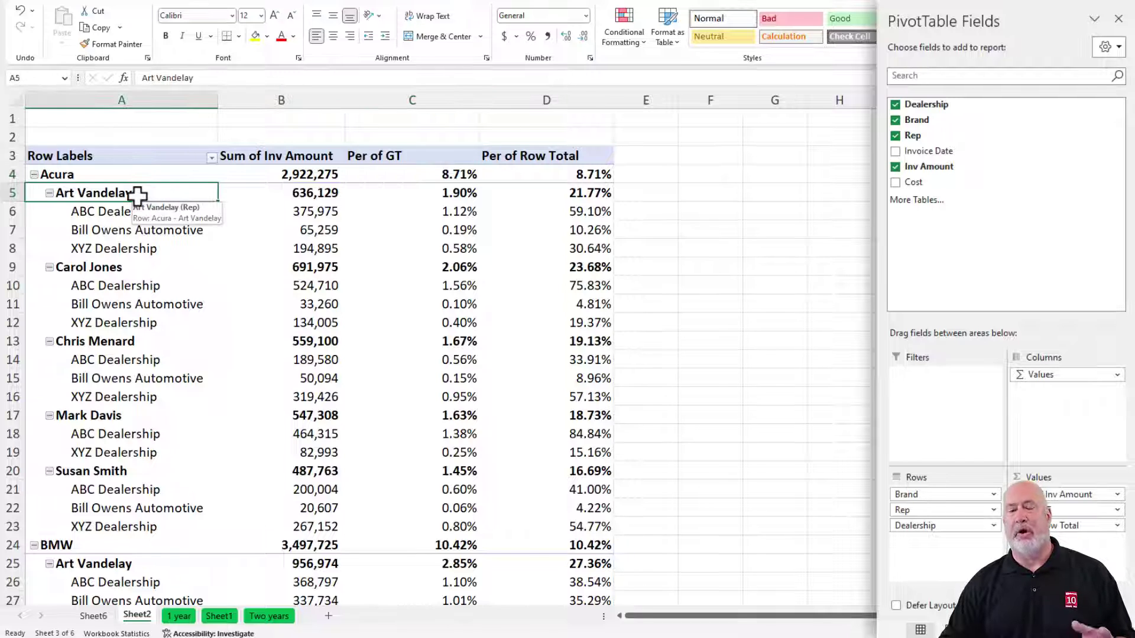
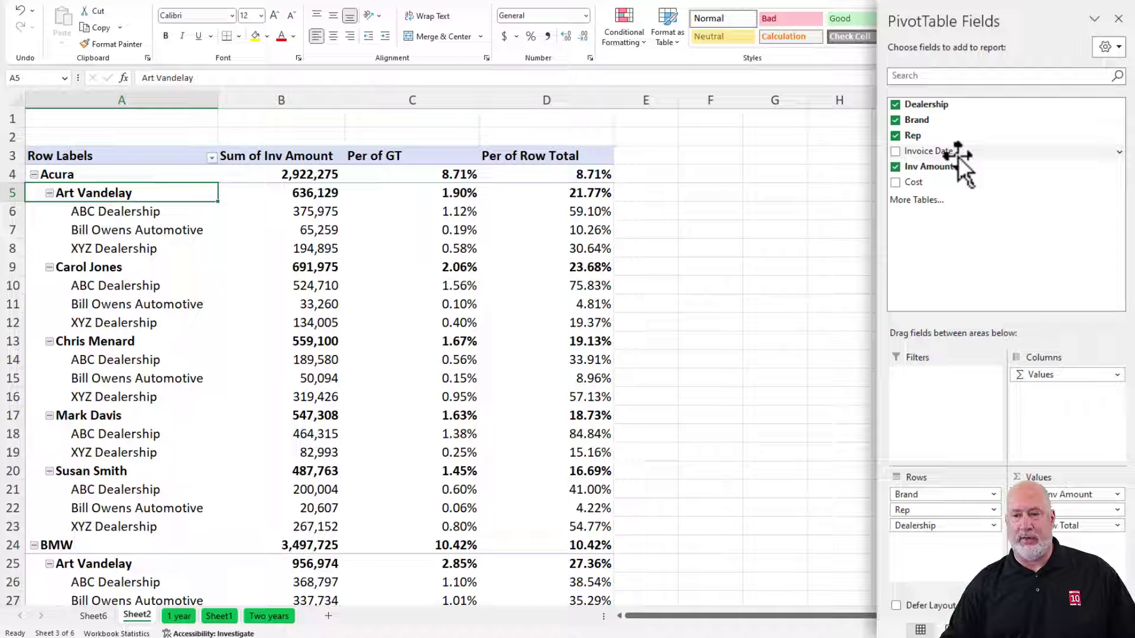
drag(955, 167, 1064, 541)
right_click(567, 157)
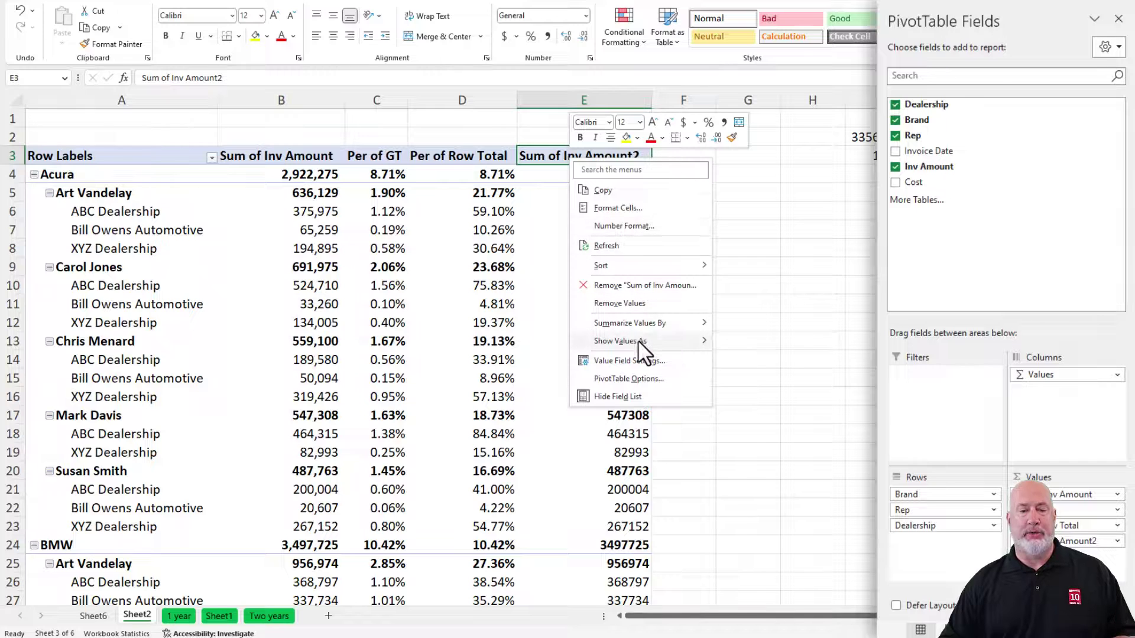
mouse_move(637, 339)
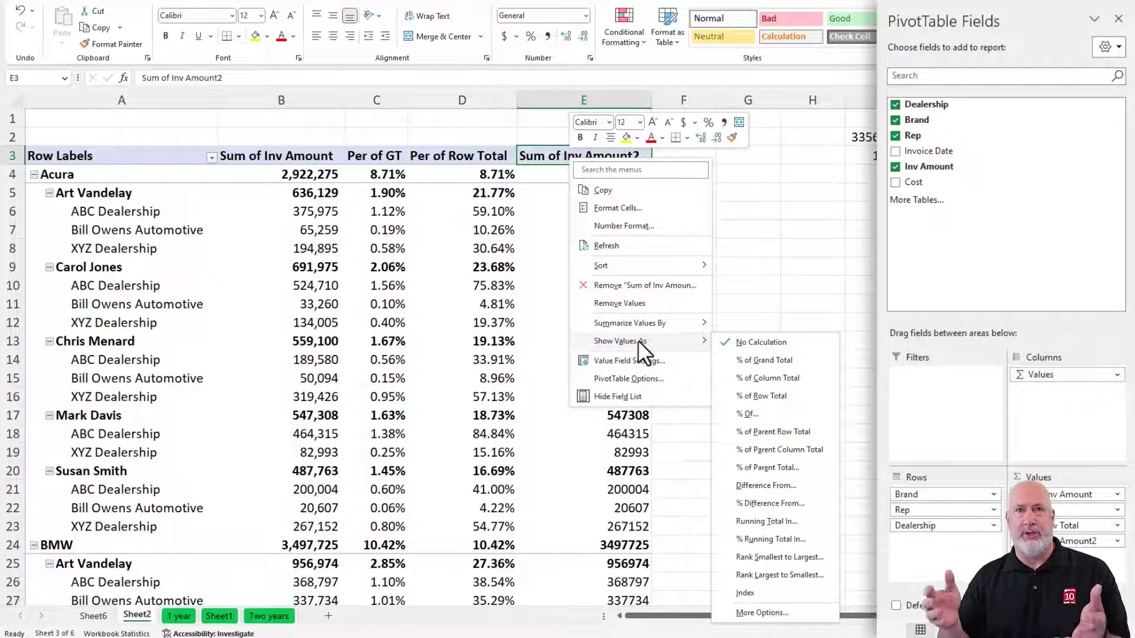
click(765, 467)
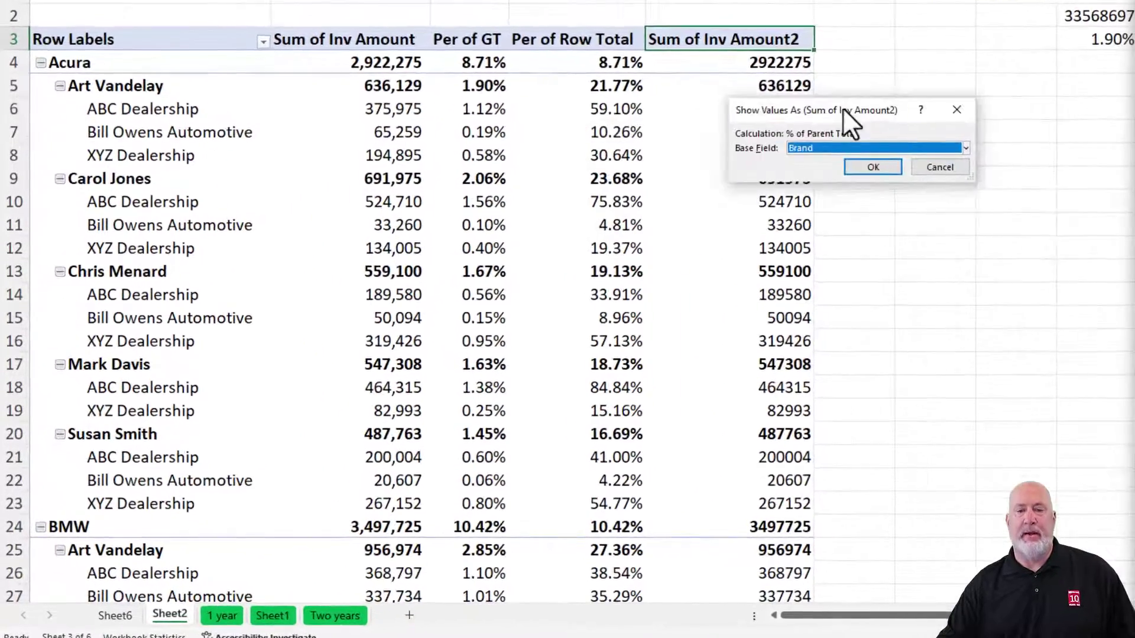
drag(842, 108, 934, 29)
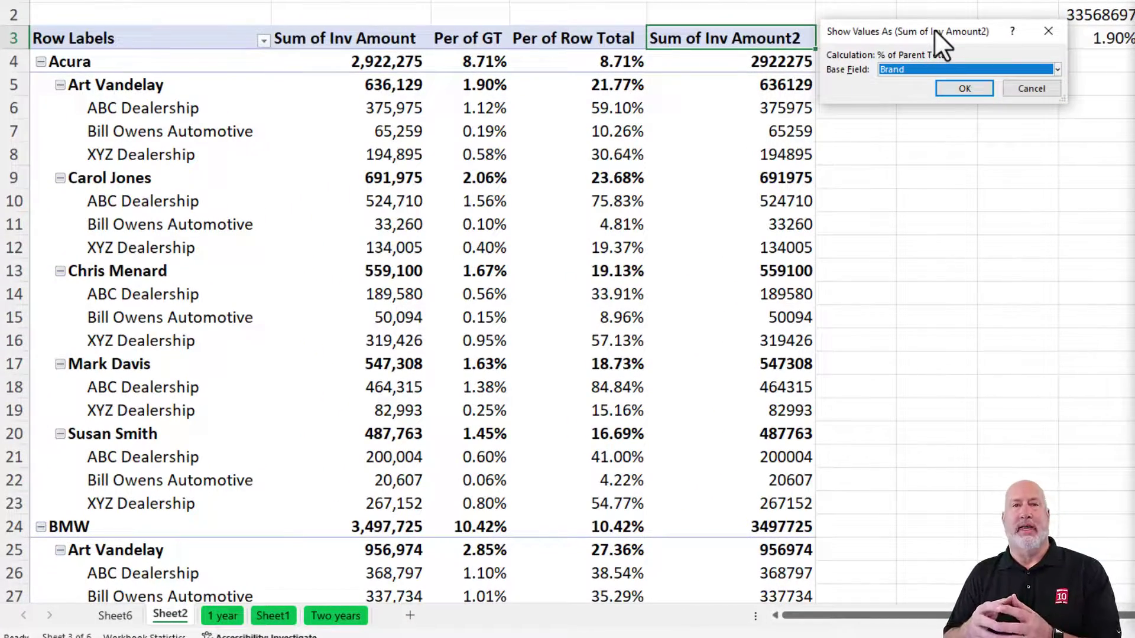
click(901, 69)
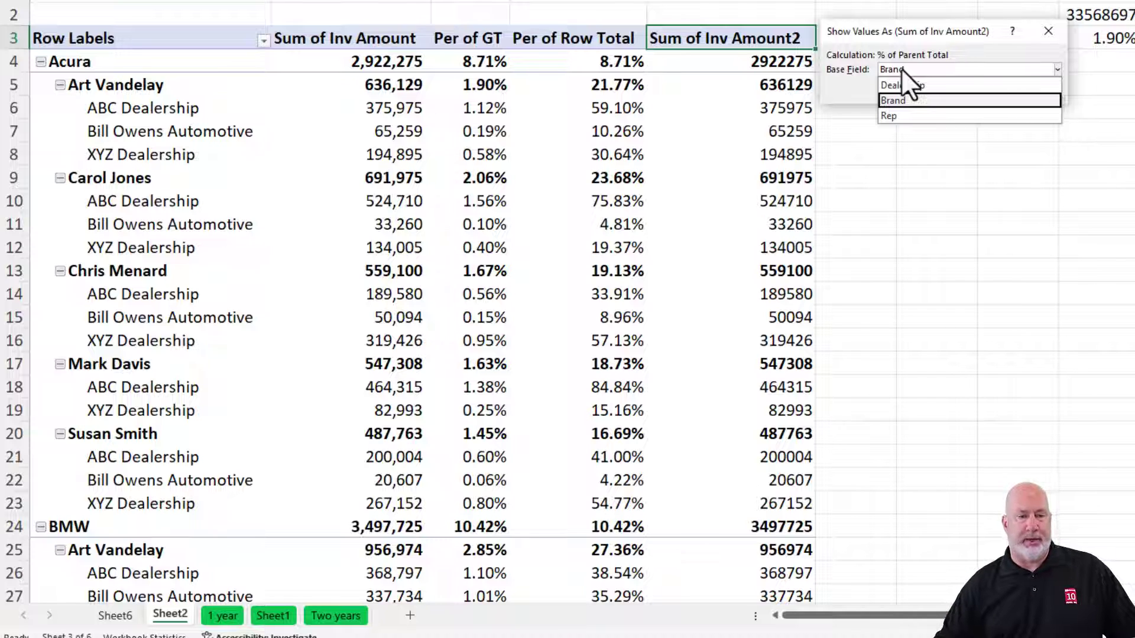
click(906, 116)
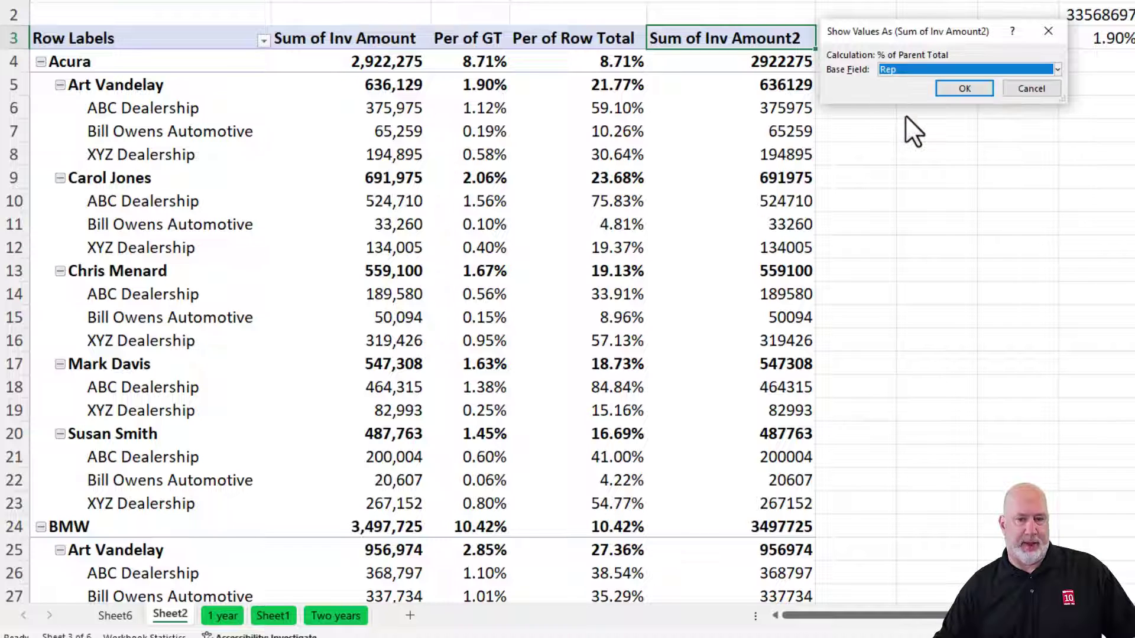
click(965, 90)
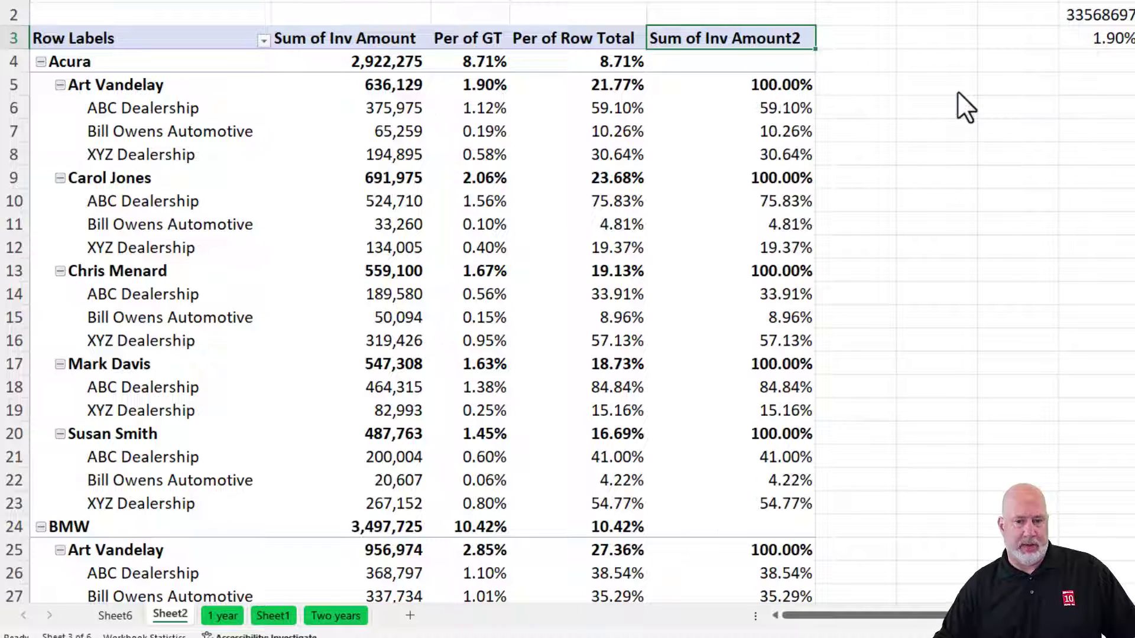
Step: Compare the parent total percentages of the first Acura rep and the ABC Dealership row with their invoice amounts
click(770, 87)
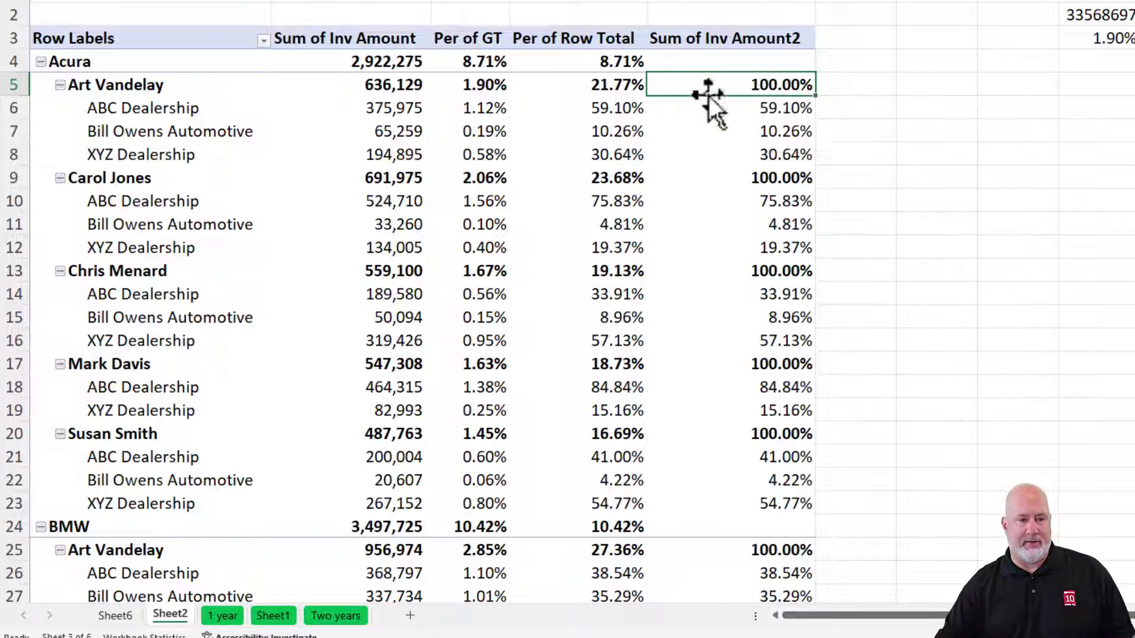
click(740, 110)
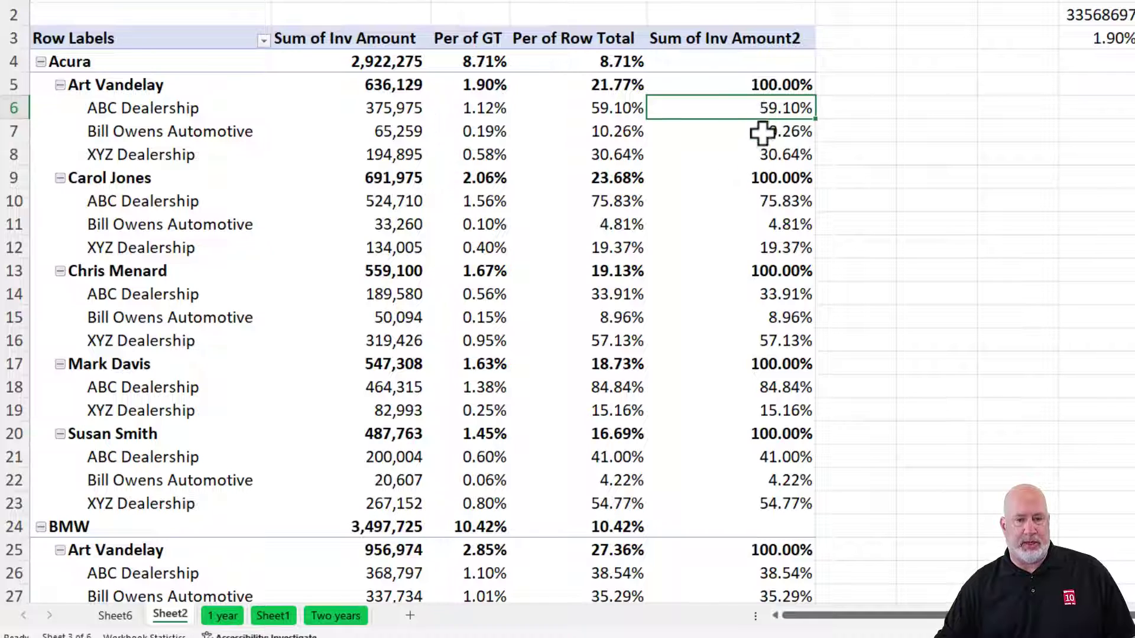
click(904, 112)
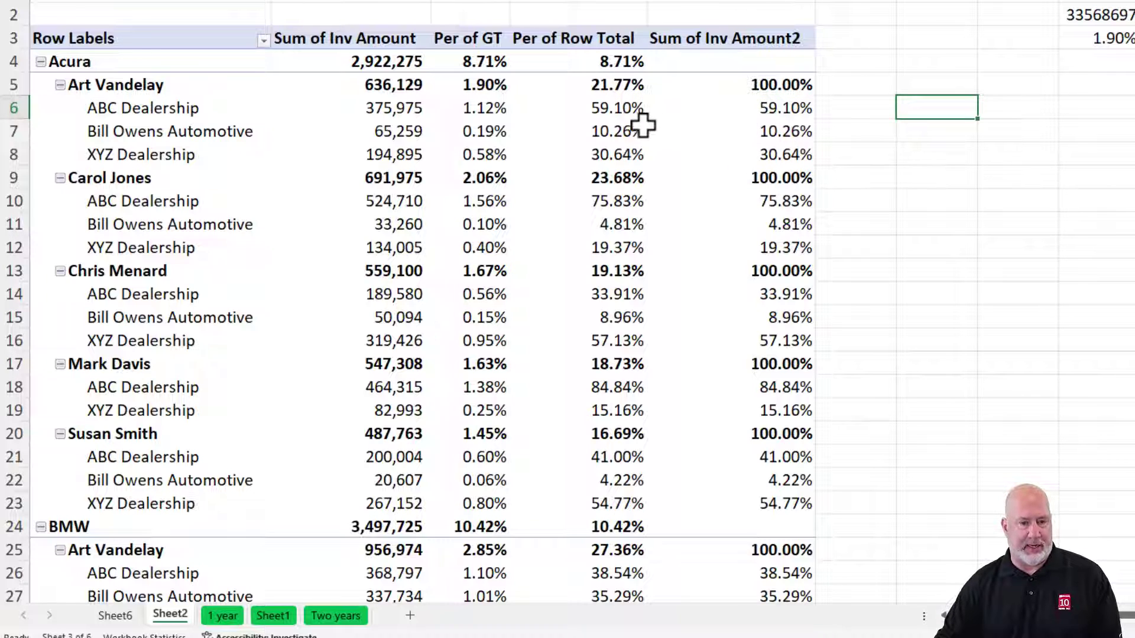
click(406, 114)
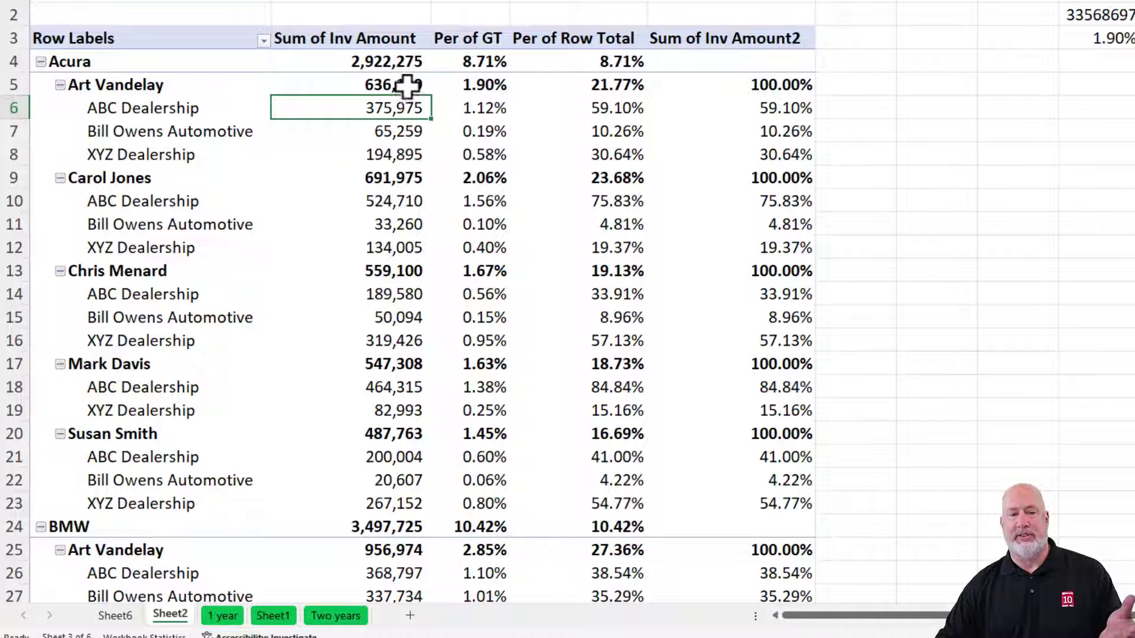
click(414, 85)
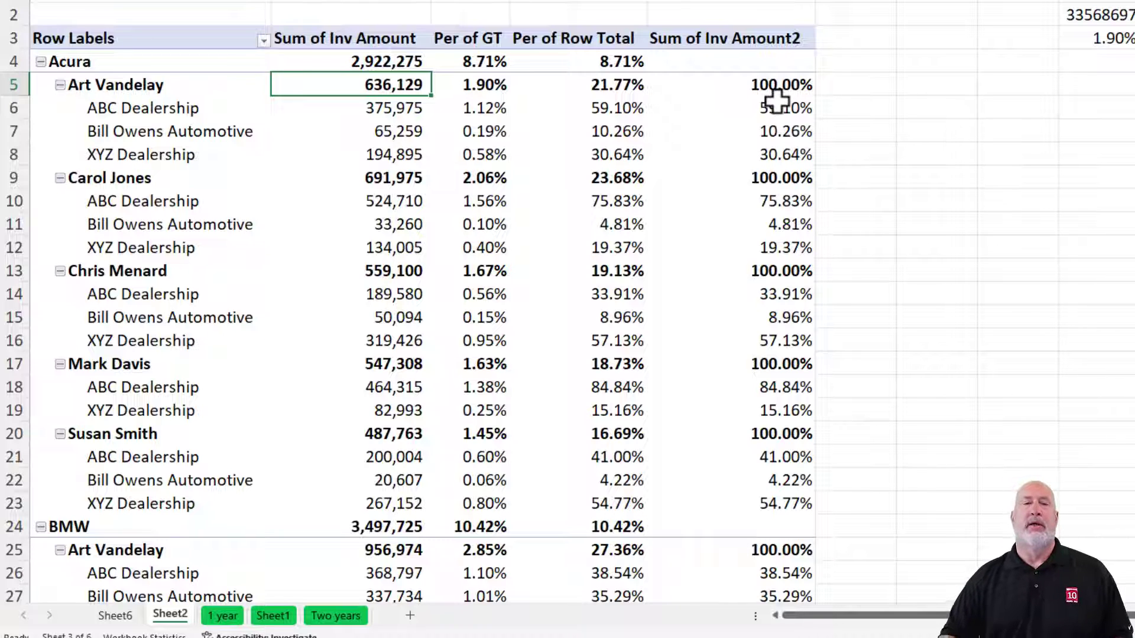
mouse_move(778, 100)
Step: Review the % of Parent Total calculation and base field of Sum of Inv Amount2, leaving the settings without applying changes
click(724, 37)
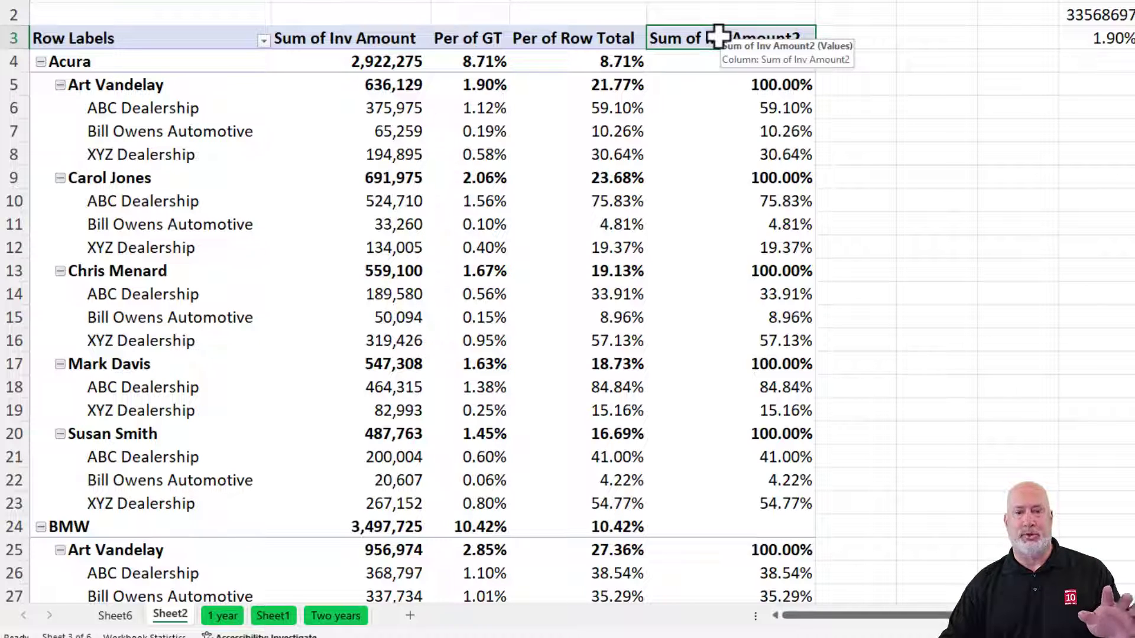
right_click(718, 37)
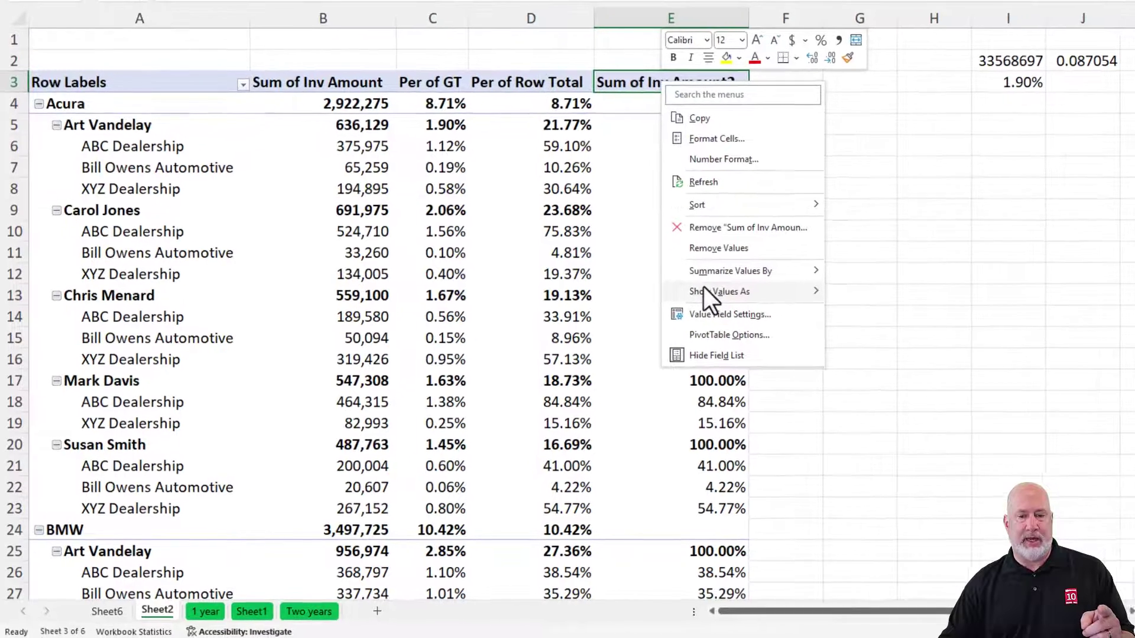
mouse_move(767, 264)
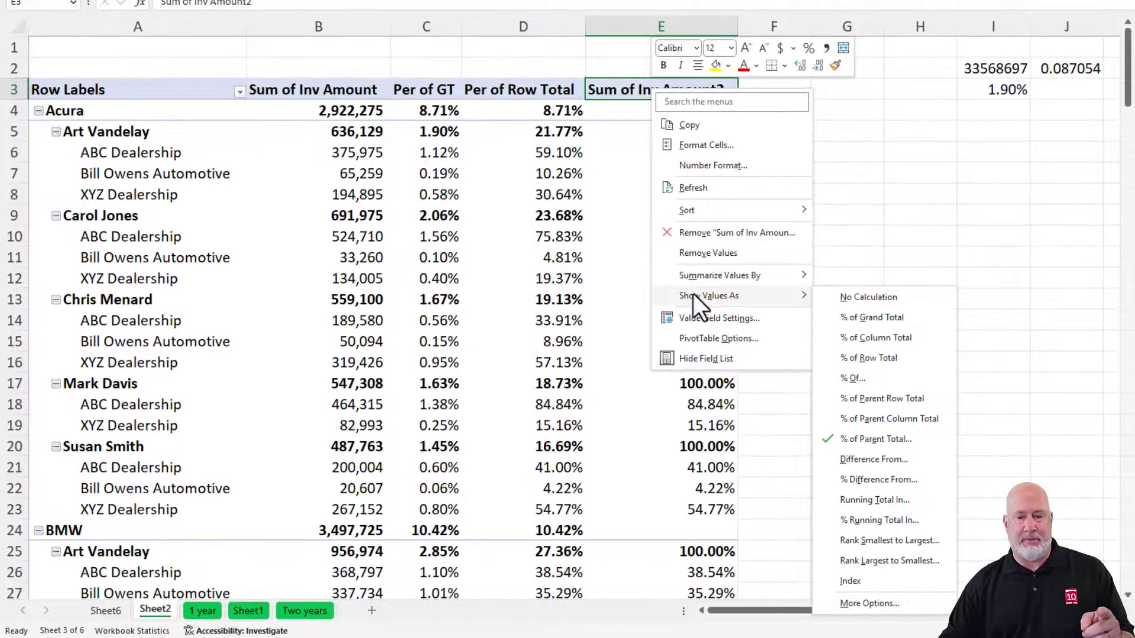
click(868, 441)
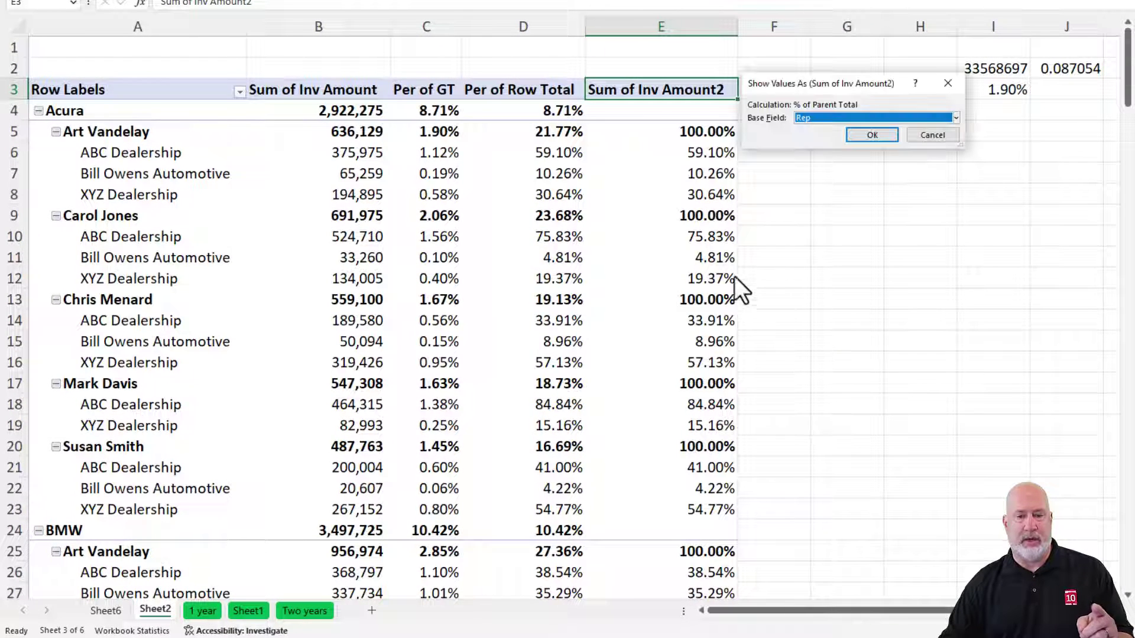
click(917, 134)
Step: Check which Show Values As calculations the Per of Row Total and Per of GT columns use
right_click(524, 94)
mouse_move(602, 303)
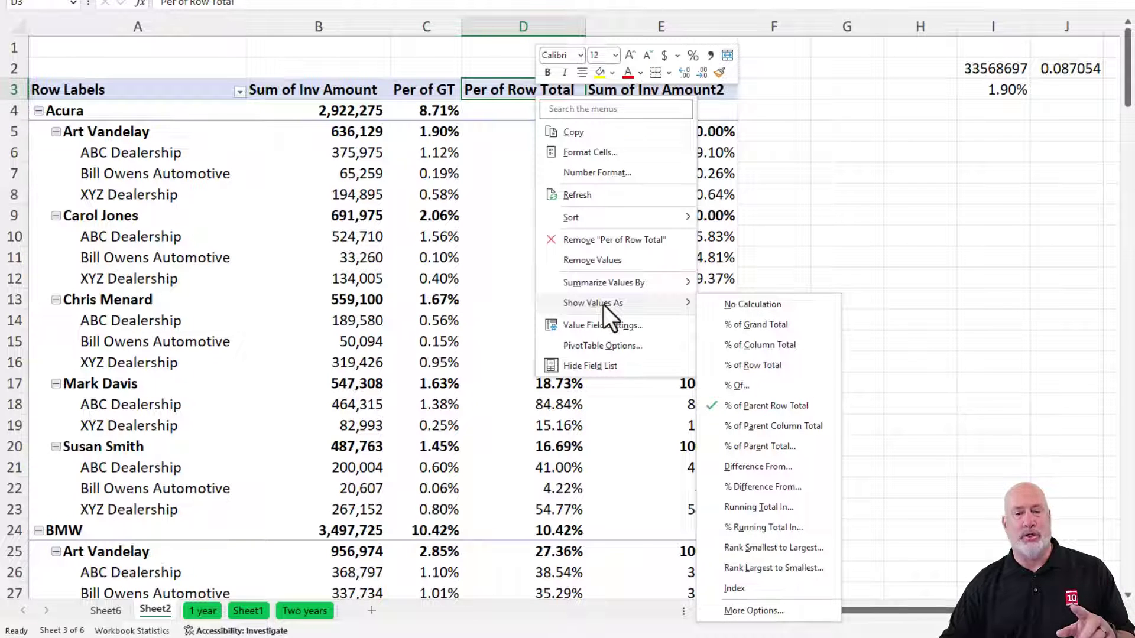
click(411, 89)
right_click(416, 89)
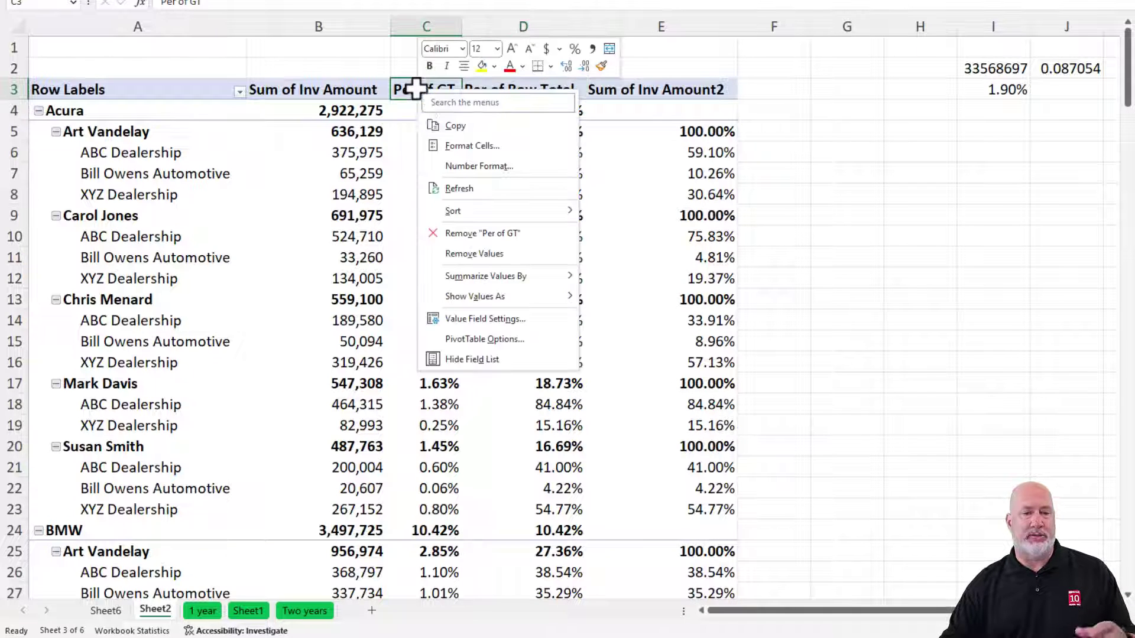
mouse_move(470, 296)
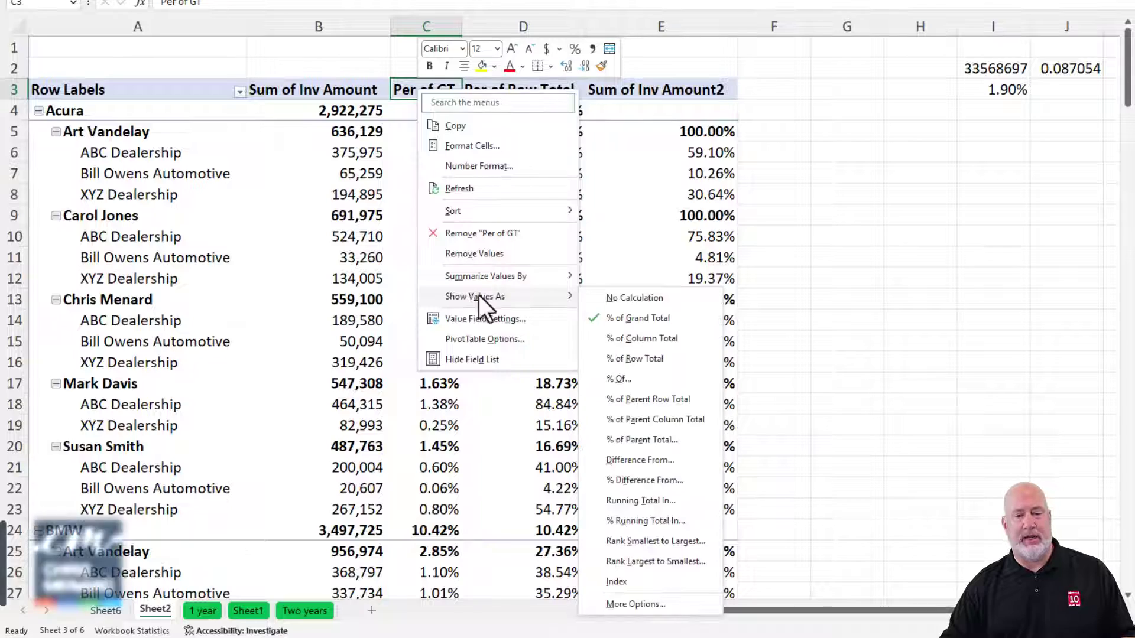